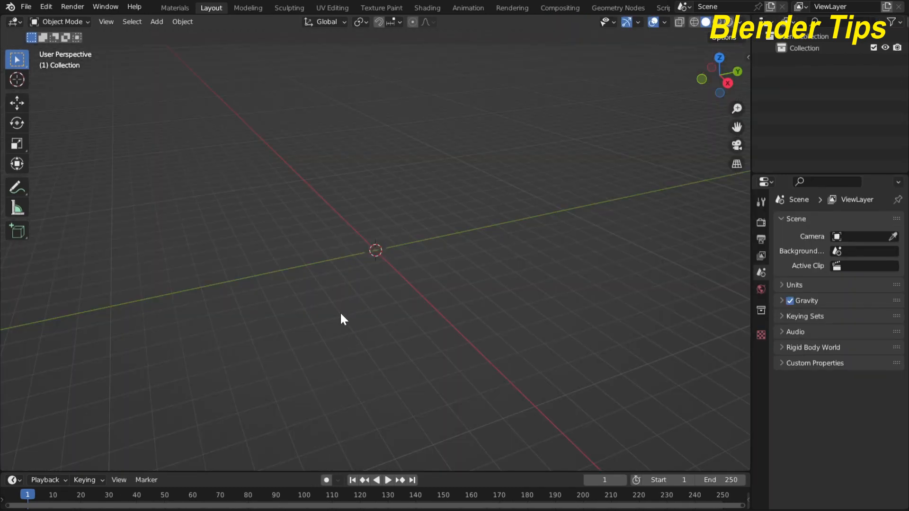
- Add a cube at the origin and scale it down uniformly to 0.243
{"action": "key", "text": "shift+a"}
{"action": "mouse_move", "coordinate": [346, 283]}
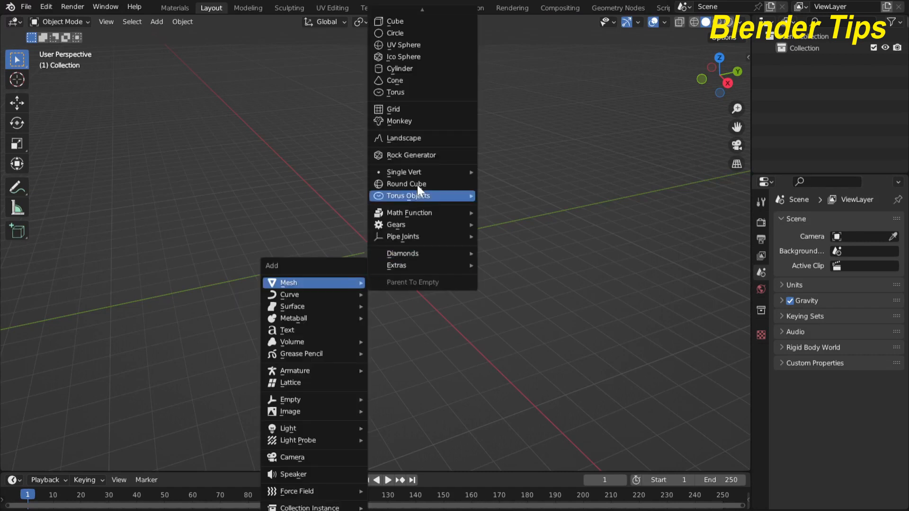
{"action": "left_click", "coordinate": [422, 22]}
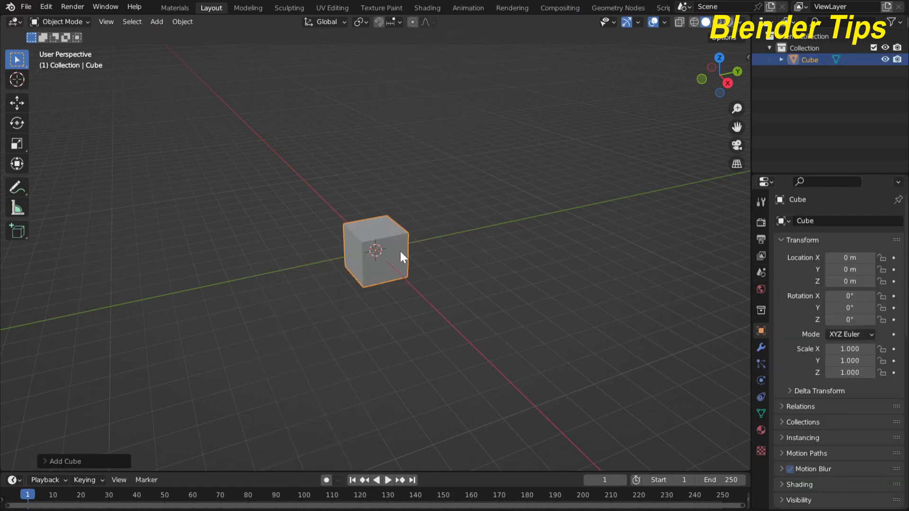
{"action": "middle_click_drag", "start_coordinate": [401, 256], "coordinate": [423, 267]}
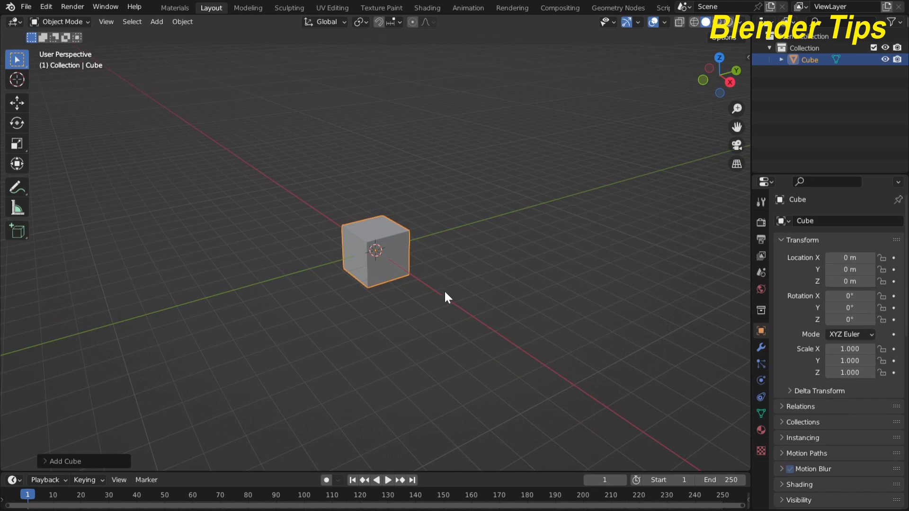
{"action": "key", "text": "s"}
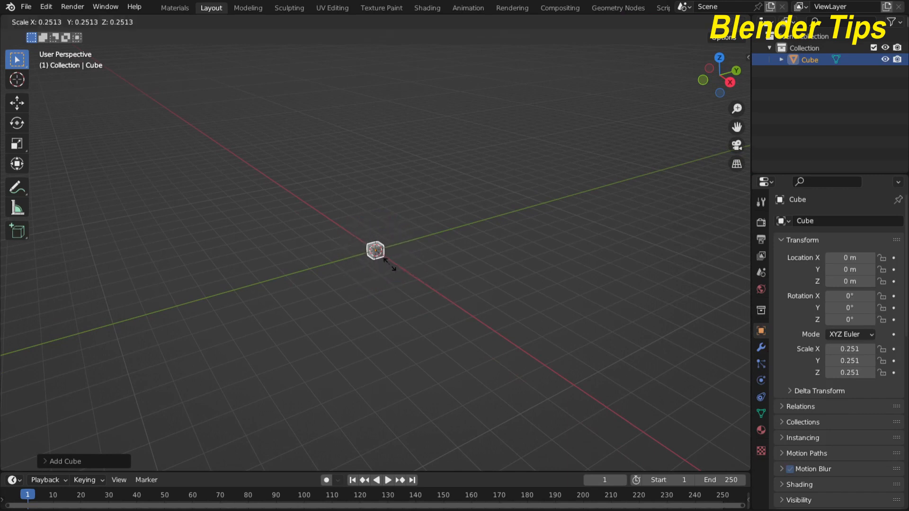
{"action": "left_click", "coordinate": [390, 266]}
{"action": "middle_click_drag", "start_coordinate": [442, 258], "coordinate": [397, 273]}
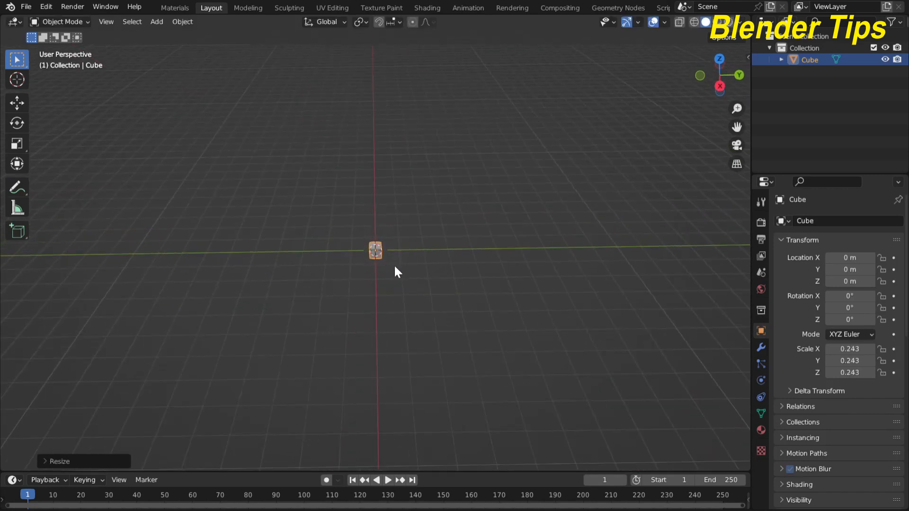
- Turn on the Screencast Keys display from the sidebar, then hide the sidebar
{"action": "key", "text": "n"}
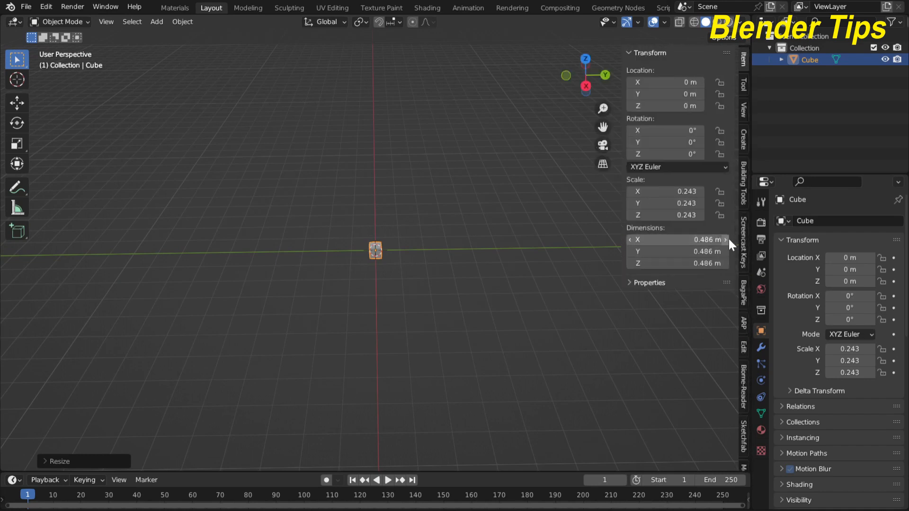
{"action": "left_click", "coordinate": [744, 242]}
{"action": "left_click", "coordinate": [638, 53]}
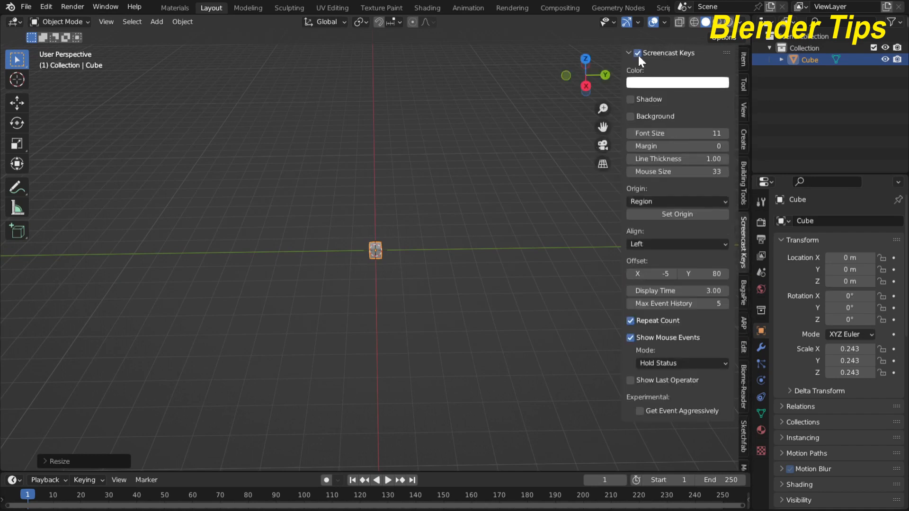
{"action": "key", "text": "n"}
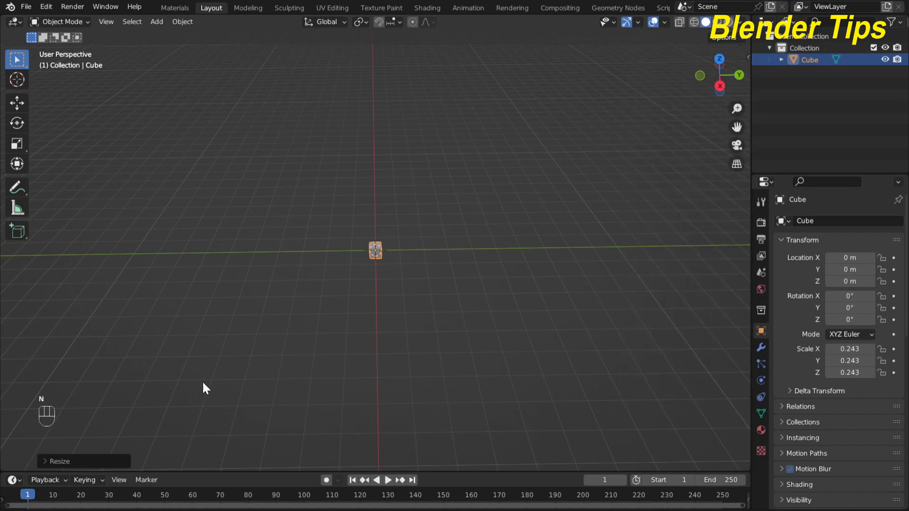
{"action": "scroll", "coordinate": [374, 288], "scroll_direction": "up", "scroll_amount": 3}
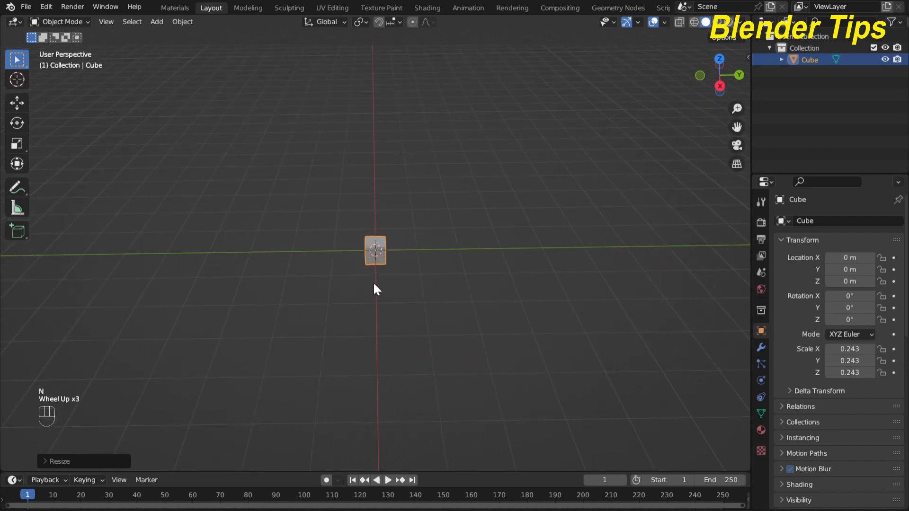
{"action": "scroll", "coordinate": [376, 288], "scroll_direction": "down", "scroll_amount": 1}
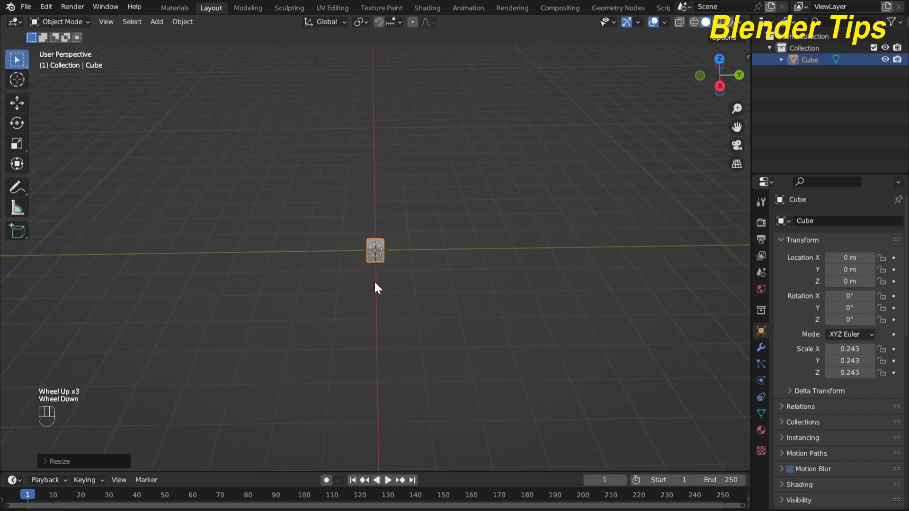
- Stretch the cube along Y to a scale of 4.209 and view it from the right
{"action": "key", "text": "s"}
{"action": "key", "text": "y"}
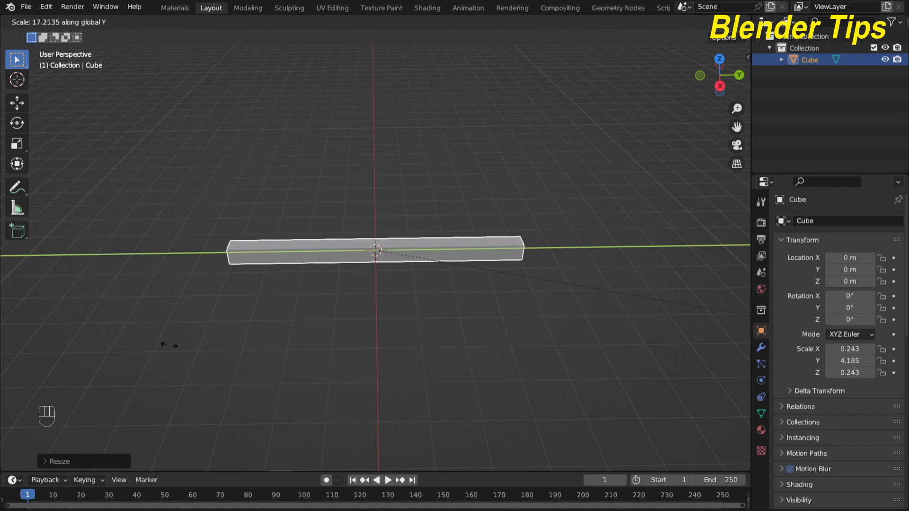
{"action": "left_click", "coordinate": [170, 347]}
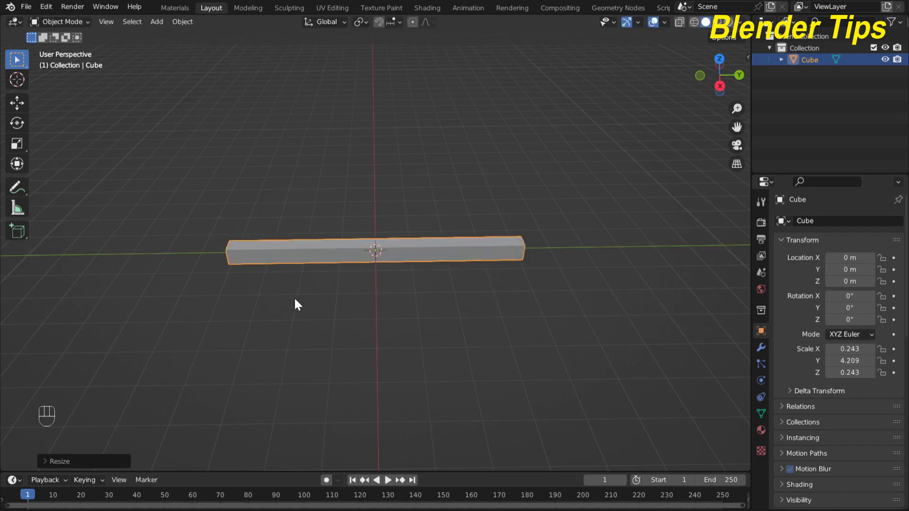
{"action": "key", "text": "KP_3"}
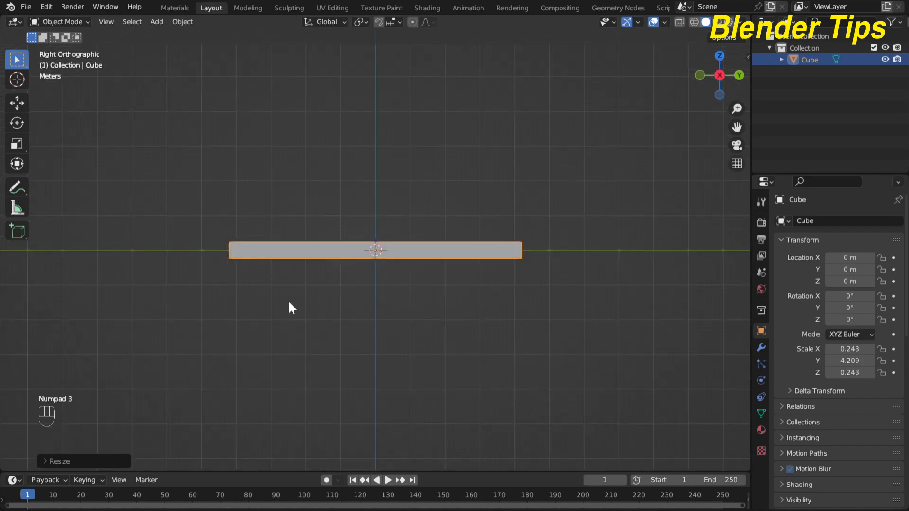
- In Edit Mode, add about 15 evenly spaced, centred loop cuts along the bar
{"action": "key", "text": "Tab"}
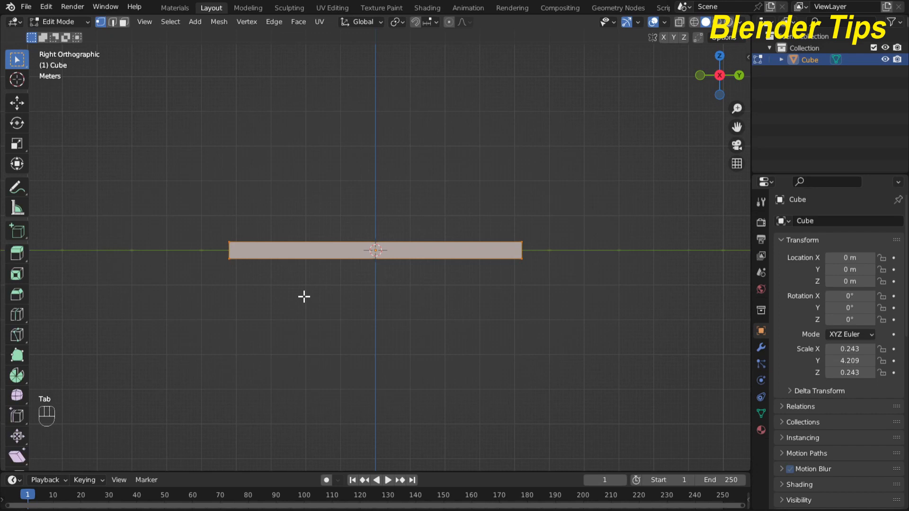
{"action": "key", "text": "ctrl"}
{"action": "key", "text": "ctrl+r"}
{"action": "scroll", "coordinate": [338, 270], "scroll_direction": "up", "scroll_amount": 11}
{"action": "scroll", "coordinate": [338, 270], "scroll_direction": "up", "scroll_amount": 1}
{"action": "left_click", "coordinate": [338, 270]}
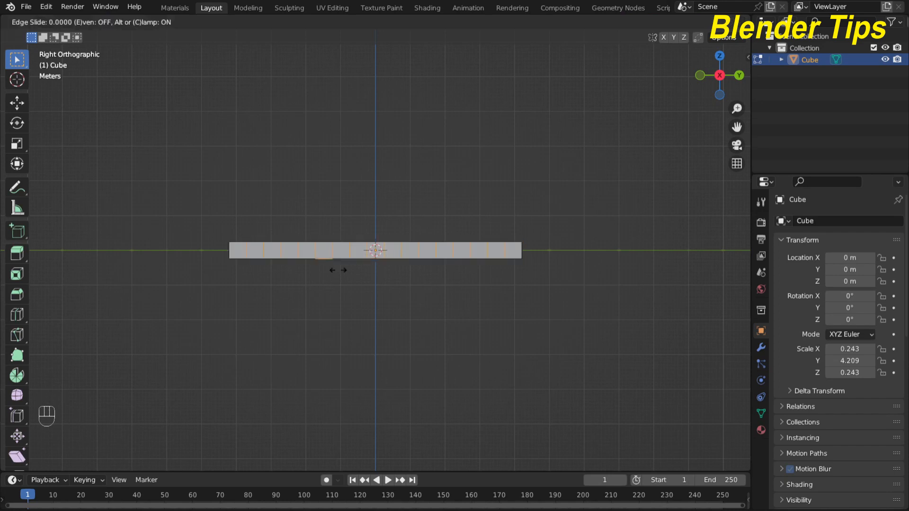
{"action": "right_click", "coordinate": [338, 270]}
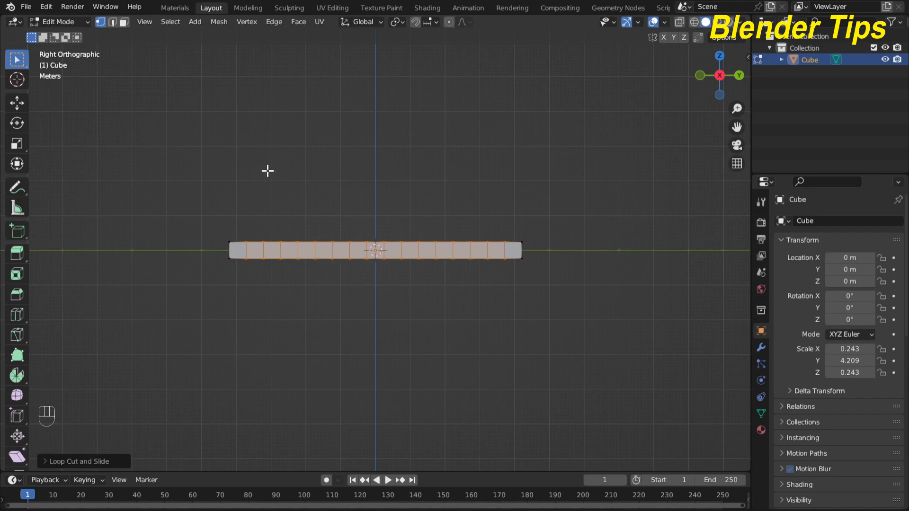
{"action": "left_click", "coordinate": [124, 22]}
- Select the end faces at both ends of the bar
{"action": "middle_click_drag", "start_coordinate": [326, 142], "coordinate": [426, 217]}
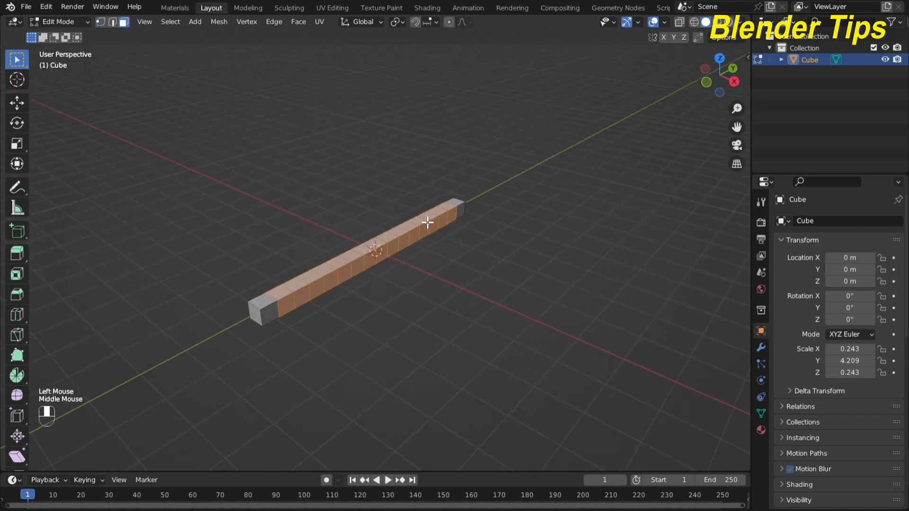
{"action": "scroll", "coordinate": [426, 281], "scroll_direction": "up", "scroll_amount": 2}
{"action": "left_click", "coordinate": [200, 357]}
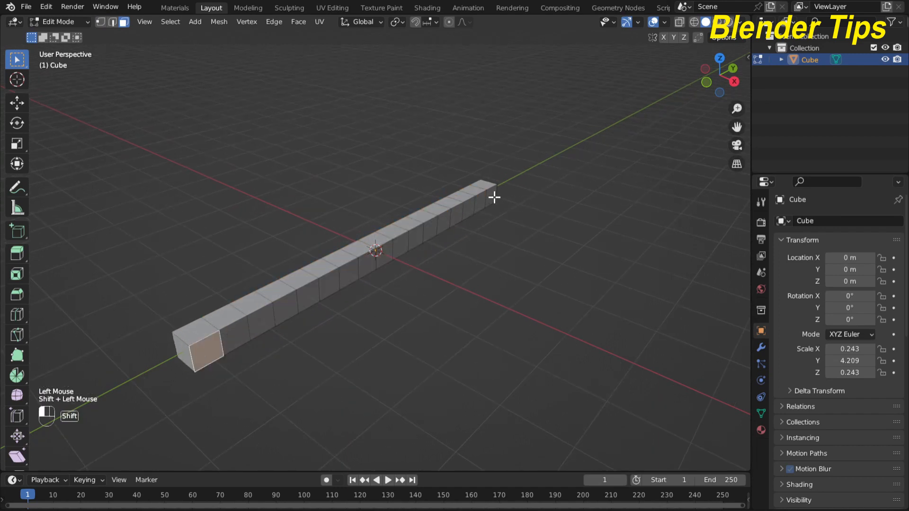
{"action": "left_click", "coordinate": [493, 197], "text": "shift"}
{"action": "middle_click_drag", "start_coordinate": [430, 262], "coordinate": [450, 319]}
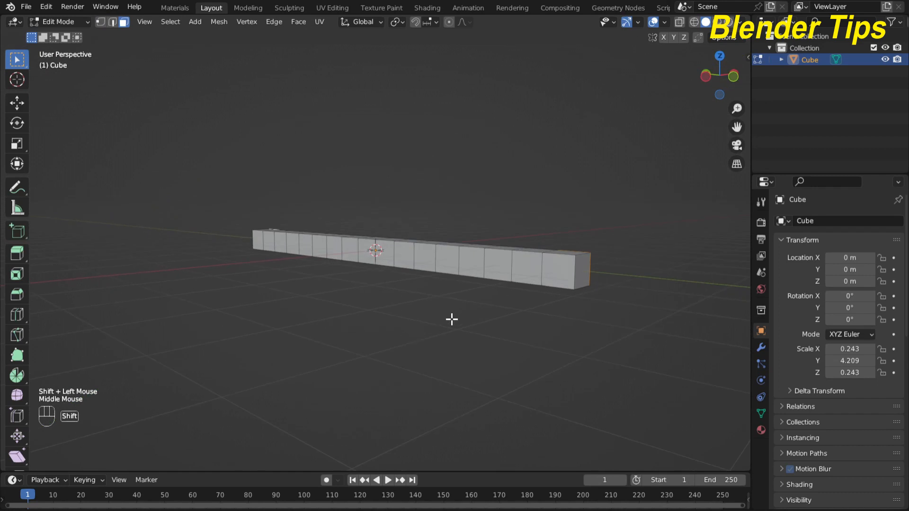
{"action": "left_click", "coordinate": [553, 268], "text": "shift"}
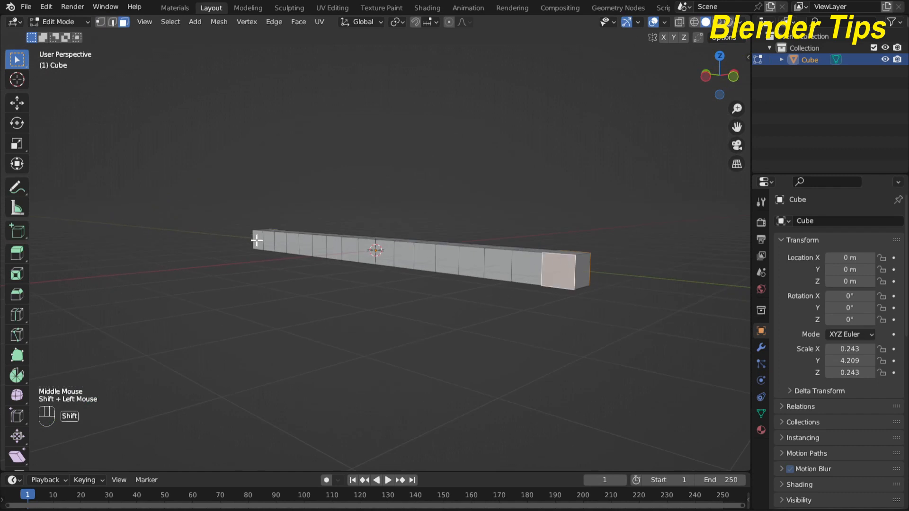
{"action": "left_click", "coordinate": [258, 238], "text": "shift"}
{"action": "middle_click_drag", "start_coordinate": [396, 197], "coordinate": [355, 238]}
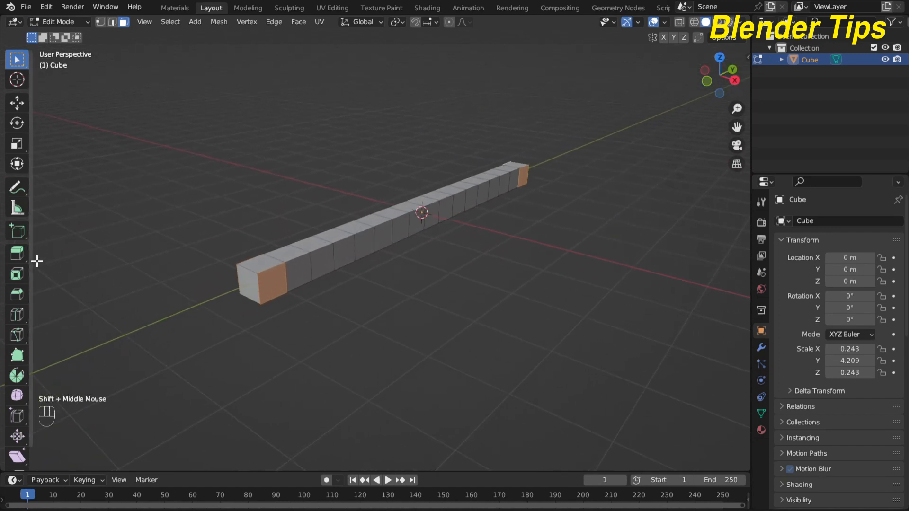
- Extrude the end faces along their normals by 2.985 m and return to Object Mode
{"action": "left_click", "coordinate": [18, 255]}
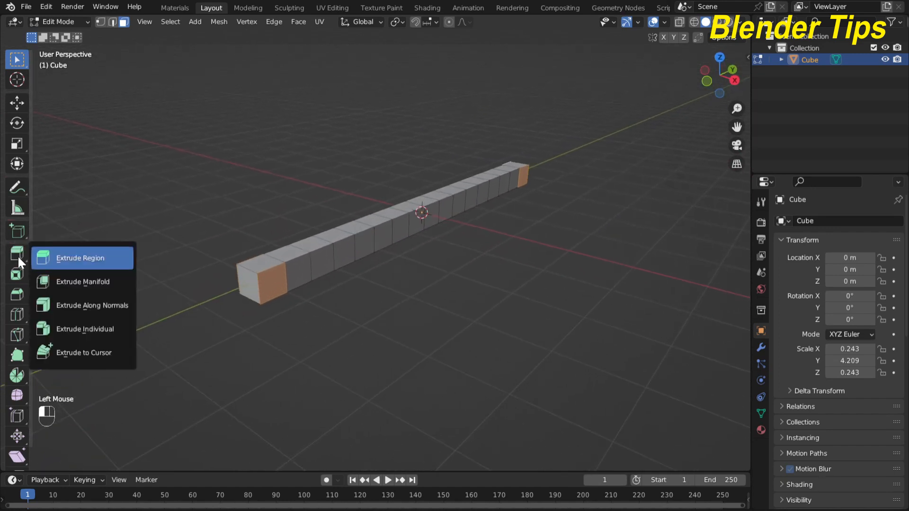
{"action": "left_click", "coordinate": [99, 305]}
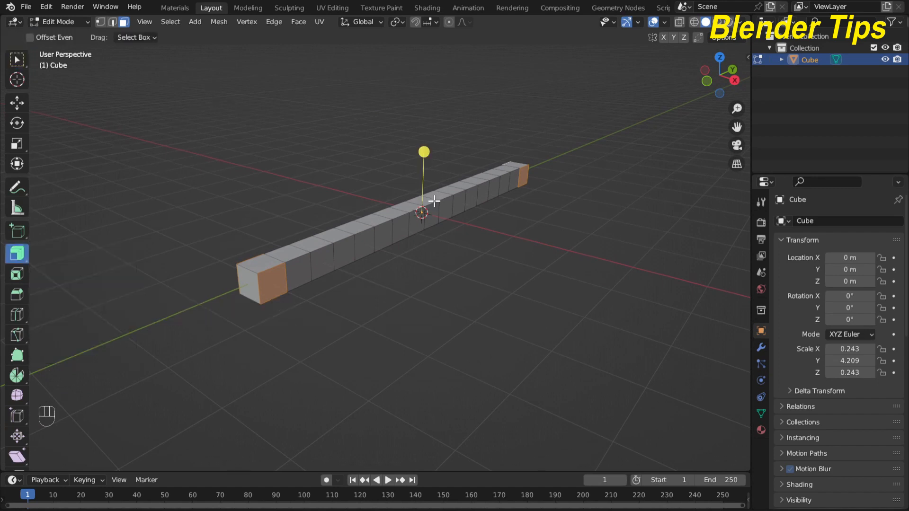
{"action": "middle_click_drag", "start_coordinate": [483, 252], "coordinate": [420, 191]}
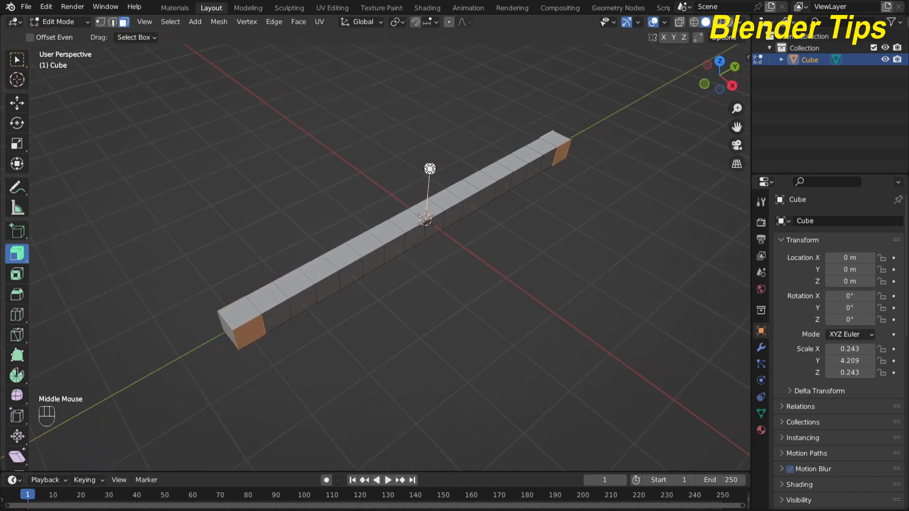
{"action": "left_click_drag", "start_coordinate": [430, 169], "coordinate": [435, 91]}
{"action": "key", "text": "Tab"}
{"action": "middle_click_drag", "start_coordinate": [503, 258], "coordinate": [419, 230]}
{"action": "scroll", "coordinate": [402, 254], "scroll_direction": "down", "scroll_amount": 3}
{"action": "scroll", "coordinate": [432, 247], "scroll_direction": "down", "scroll_amount": 2}
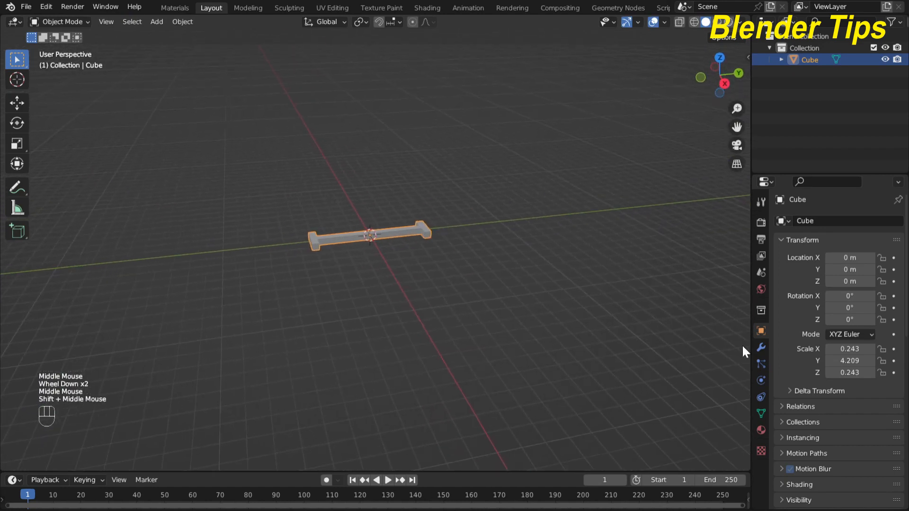
- Add a Subdivision Surface modifier to the bar
{"action": "left_click", "coordinate": [761, 348]}
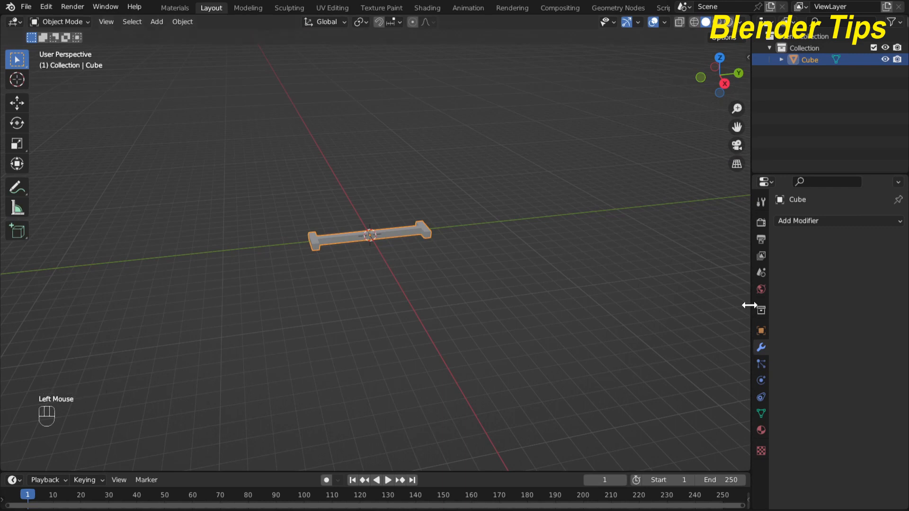
{"action": "left_click_drag", "start_coordinate": [750, 305], "coordinate": [693, 298]}
{"action": "left_click", "coordinate": [738, 220]}
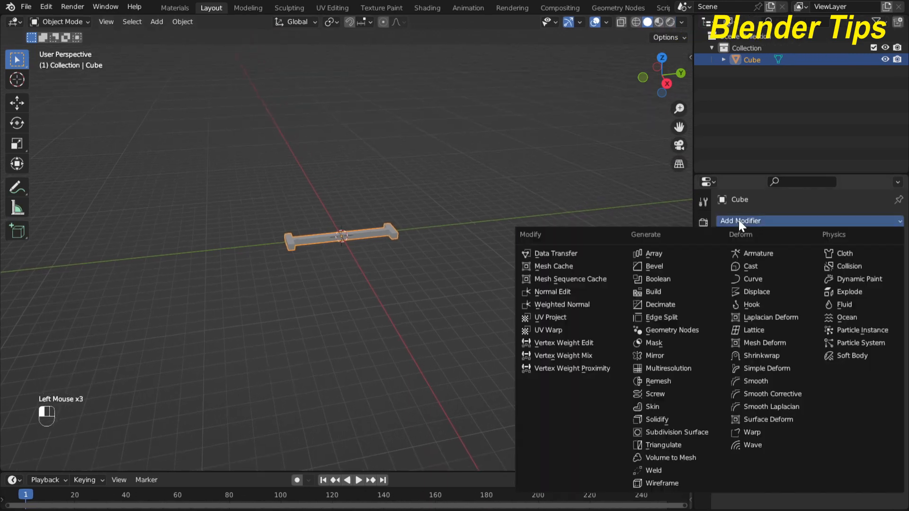
{"action": "left_click", "coordinate": [684, 431]}
{"action": "scroll", "coordinate": [332, 260], "scroll_direction": "up", "scroll_amount": 3}
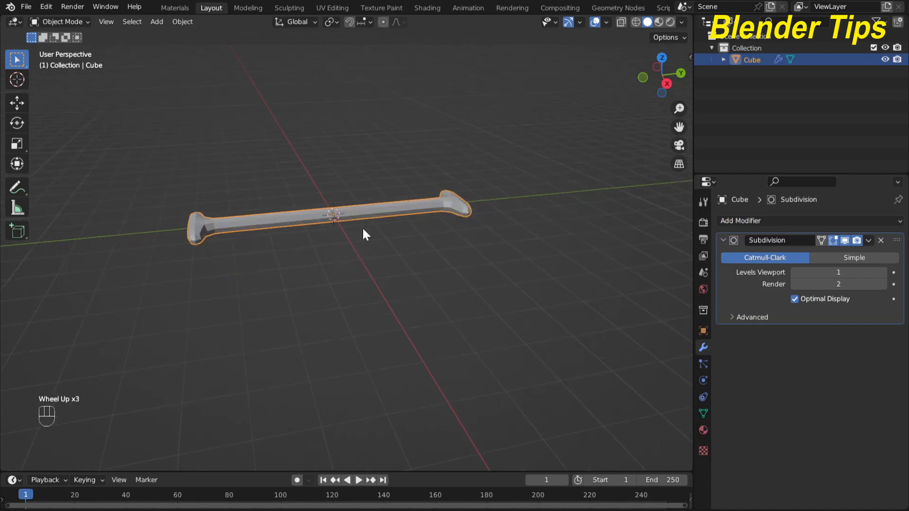
{"action": "middle_click_drag", "start_coordinate": [363, 233], "coordinate": [375, 279], "text": "shift"}
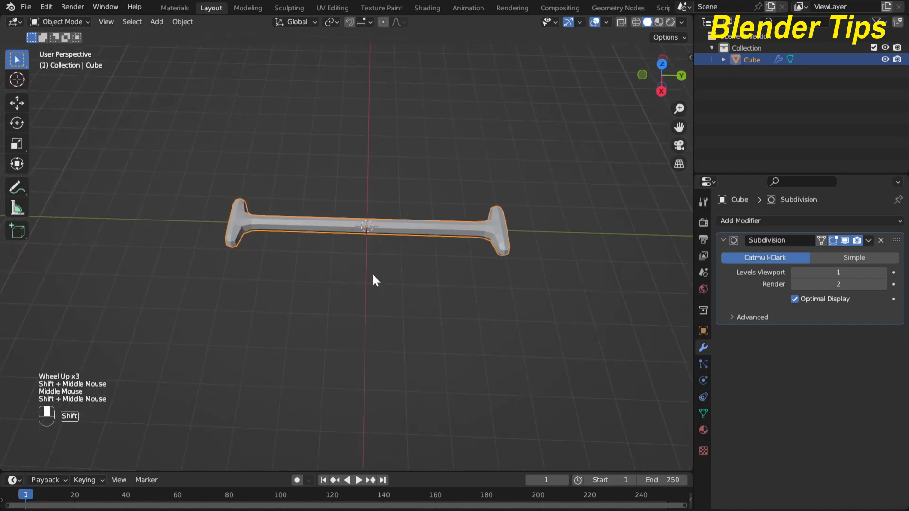
{"action": "scroll", "coordinate": [284, 222], "scroll_direction": "up", "scroll_amount": 3}
- Apply Shade Smooth to the bar to get a rounded bone shape
{"action": "left_click", "coordinate": [282, 201]}
{"action": "right_click", "coordinate": [282, 194]}
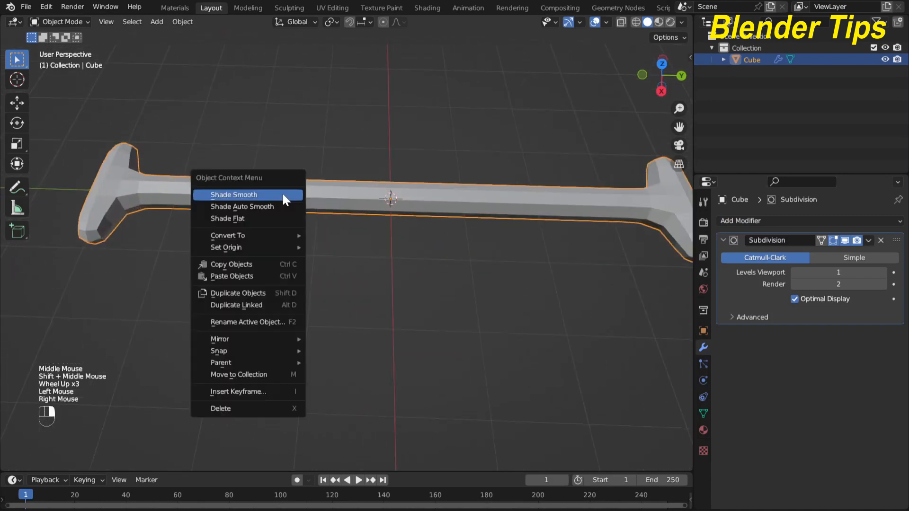
{"action": "left_click", "coordinate": [283, 194]}
{"action": "scroll", "coordinate": [319, 223], "scroll_direction": "down", "scroll_amount": 2}
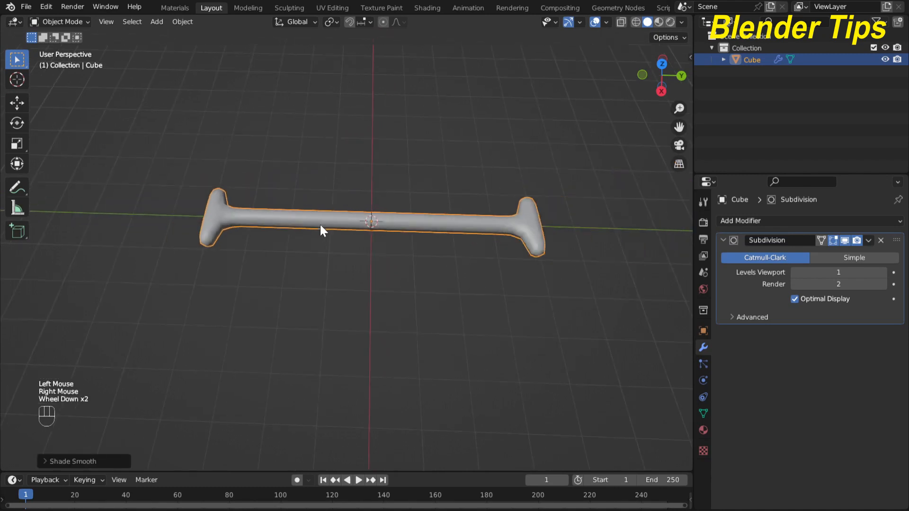
{"action": "scroll", "coordinate": [320, 225], "scroll_direction": "down", "scroll_amount": 1}
{"action": "middle_click_drag", "start_coordinate": [320, 225], "coordinate": [324, 201]}
{"action": "scroll", "coordinate": [343, 202], "scroll_direction": "down", "scroll_amount": 2}
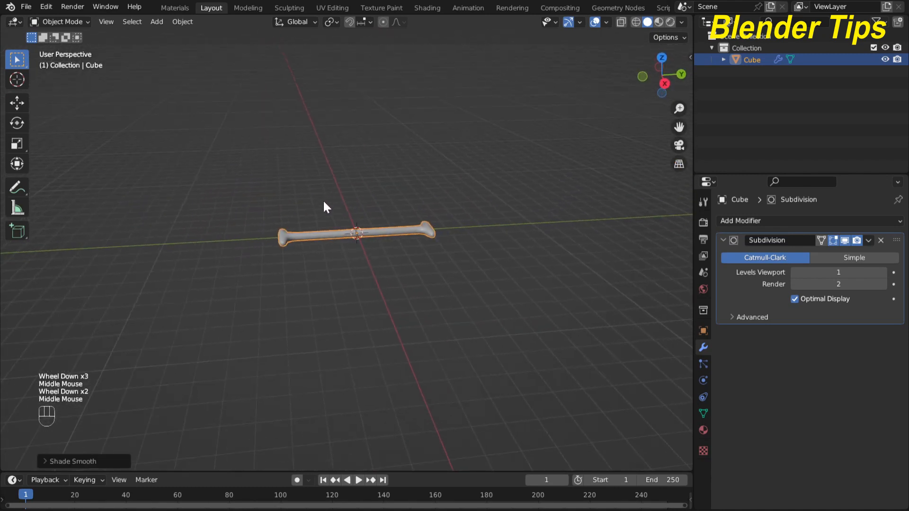
{"action": "scroll", "coordinate": [334, 223], "scroll_direction": "up", "scroll_amount": 2}
{"action": "middle_click_drag", "start_coordinate": [345, 242], "coordinate": [342, 280]}
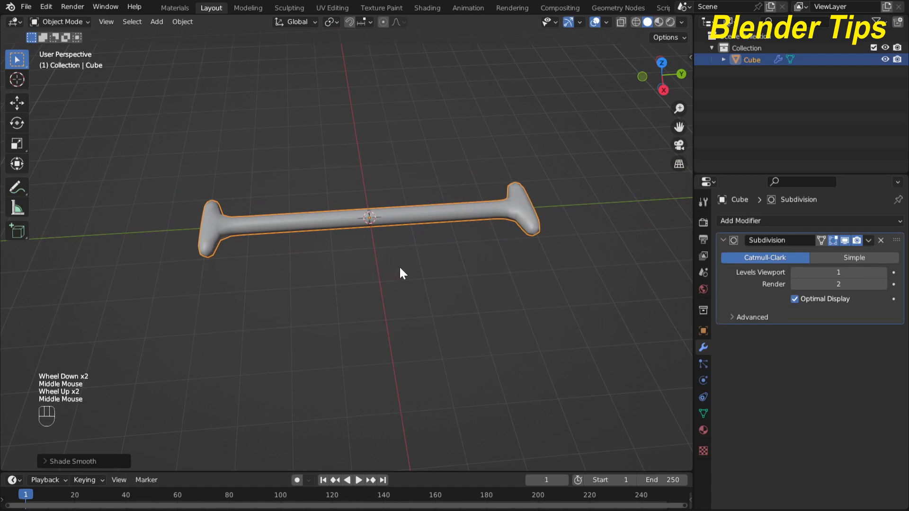
- Shorten the bone along Y to a scale of about 0.803
{"action": "key", "text": "s"}
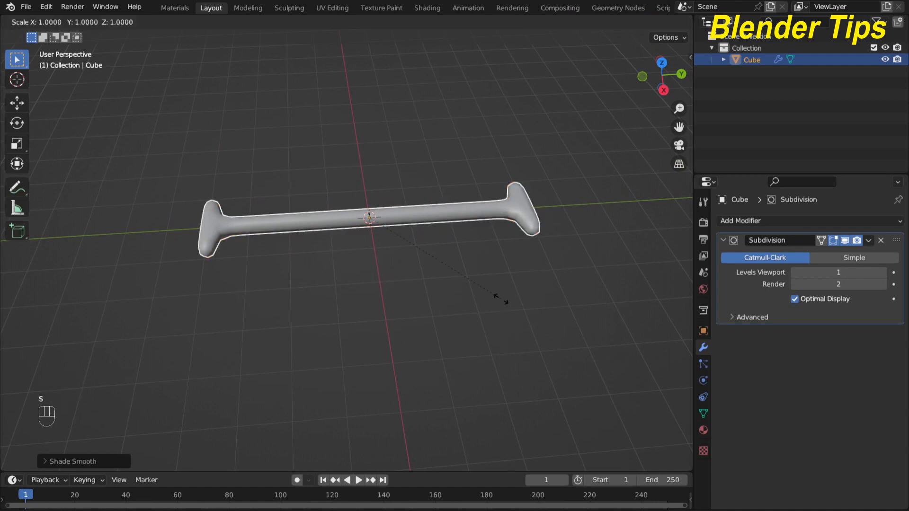
{"action": "key", "text": "y"}
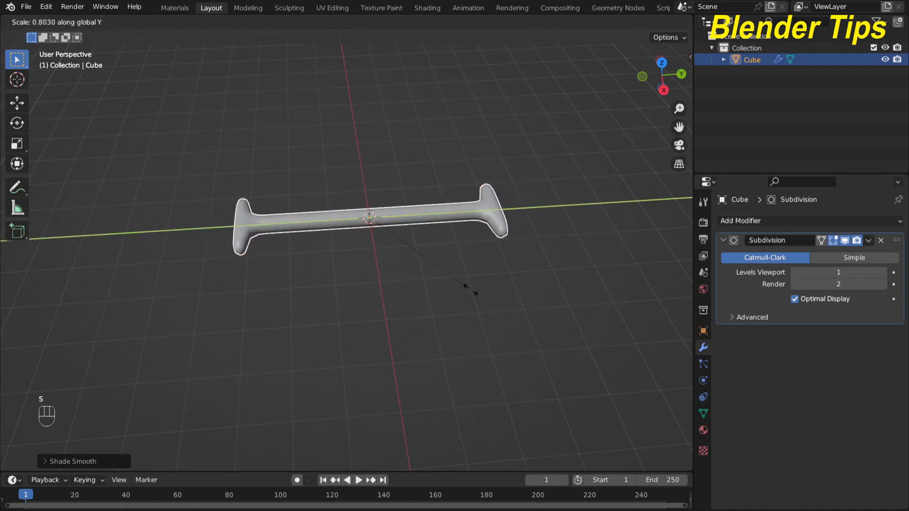
{"action": "left_click", "coordinate": [462, 286]}
{"action": "middle_click_drag", "start_coordinate": [464, 286], "coordinate": [426, 291]}
- Collapse the Subdivision panel and add an Array modifier to the bone
{"action": "scroll", "coordinate": [420, 286], "scroll_direction": "up", "scroll_amount": 1}
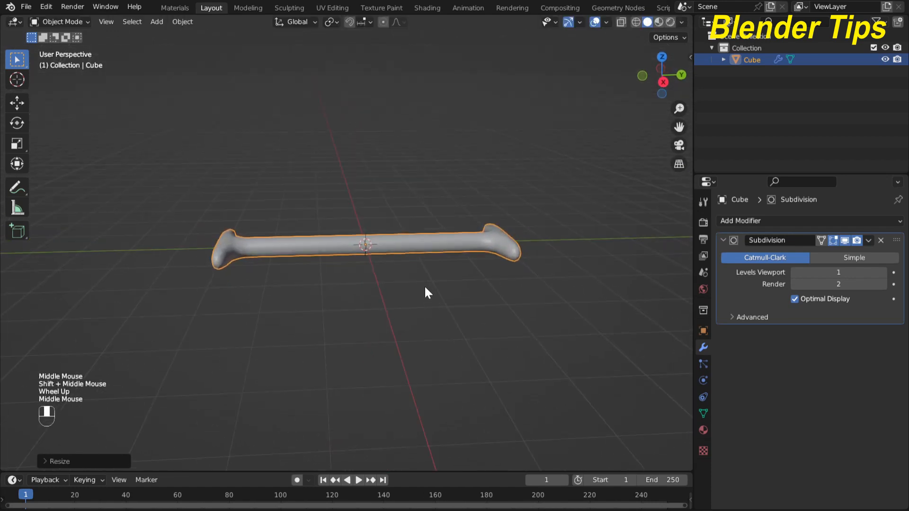
{"action": "left_click", "coordinate": [723, 240]}
{"action": "left_click", "coordinate": [734, 223]}
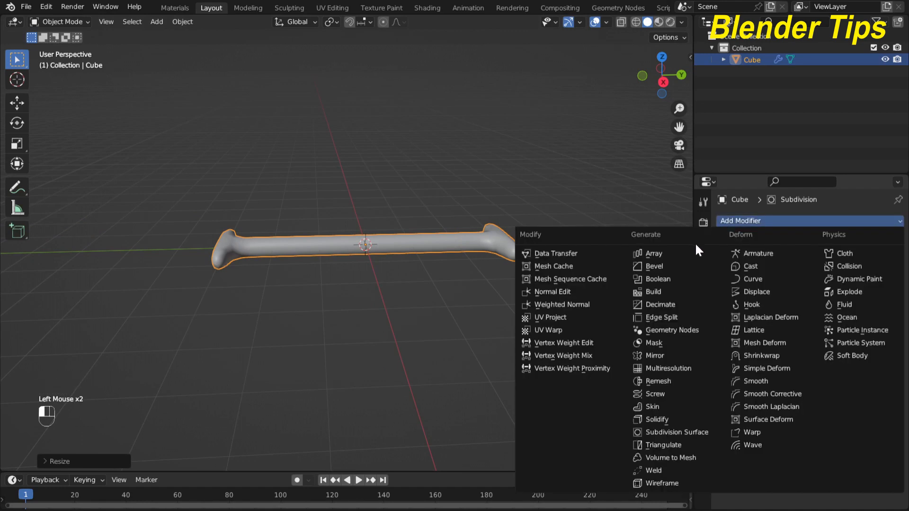
{"action": "left_click", "coordinate": [674, 254]}
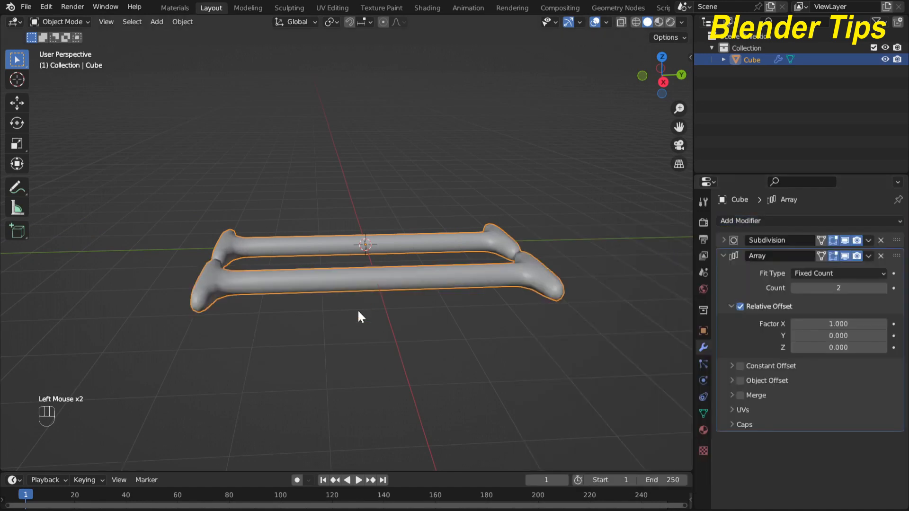
{"action": "mouse_move", "coordinate": [358, 316]}
{"action": "middle_mouse_down"}
{"action": "mouse_move", "coordinate": [349, 329]}
{"action": "mouse_move", "coordinate": [359, 339]}
{"action": "mouse_move", "coordinate": [370, 327]}
{"action": "middle_mouse_up"}
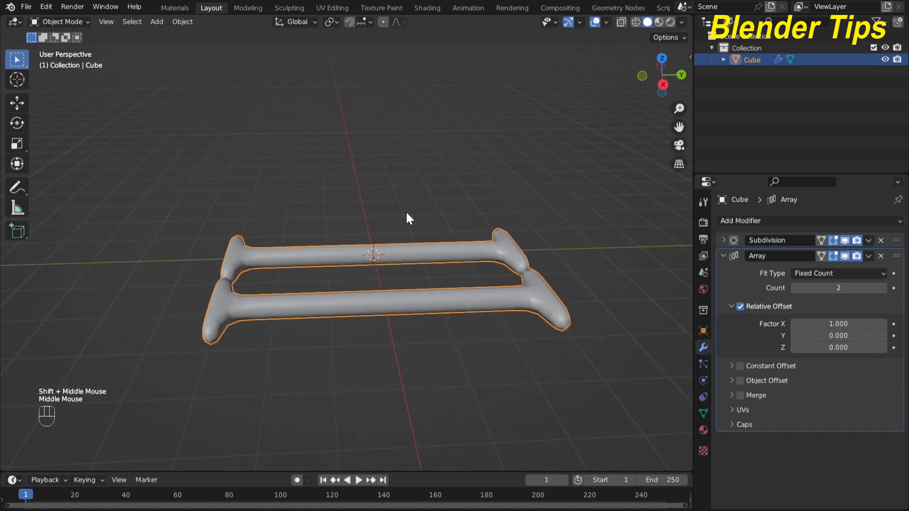
- Set the array's relative offset to X 0 and Z 1 so copies stack upward
{"action": "left_click", "coordinate": [834, 324]}
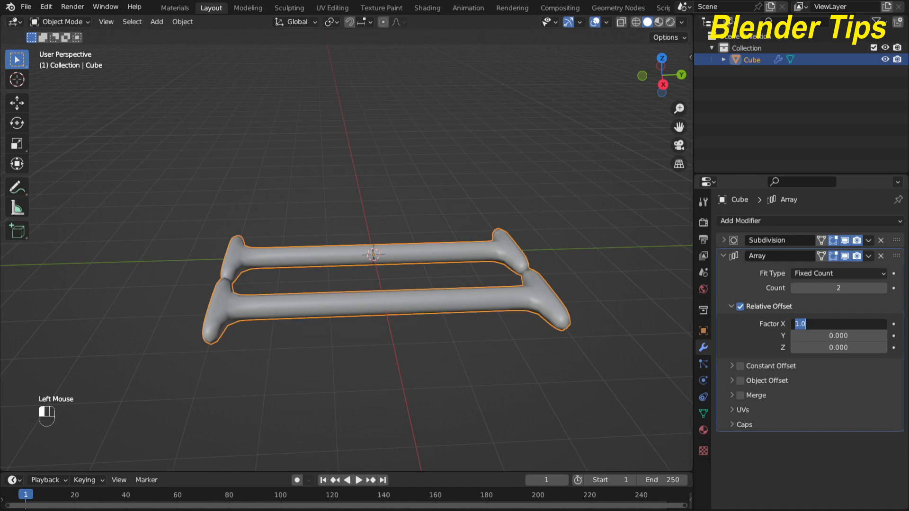
{"action": "type", "text": "0"}
{"action": "key", "text": "Return"}
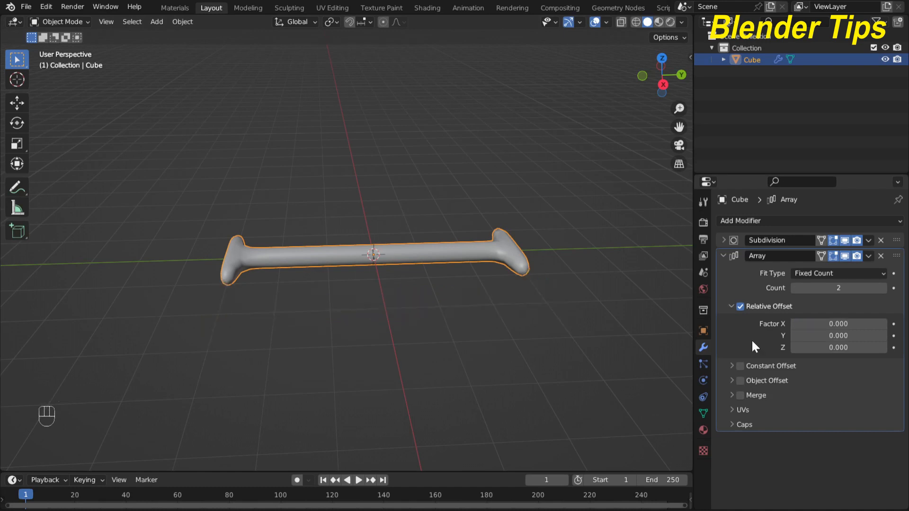
{"action": "left_click", "coordinate": [833, 347]}
{"action": "type", "text": "1"}
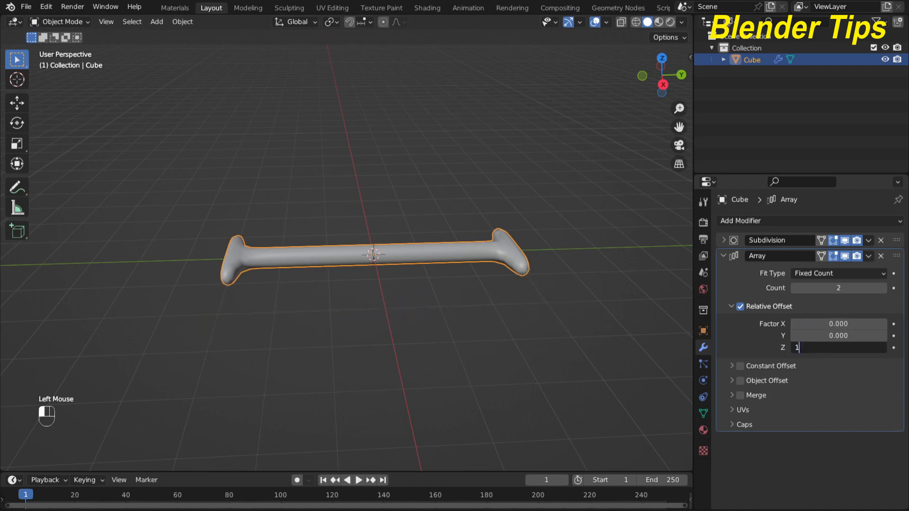
{"action": "key", "text": "Return"}
{"action": "middle_click_drag", "start_coordinate": [287, 319], "coordinate": [287, 306]}
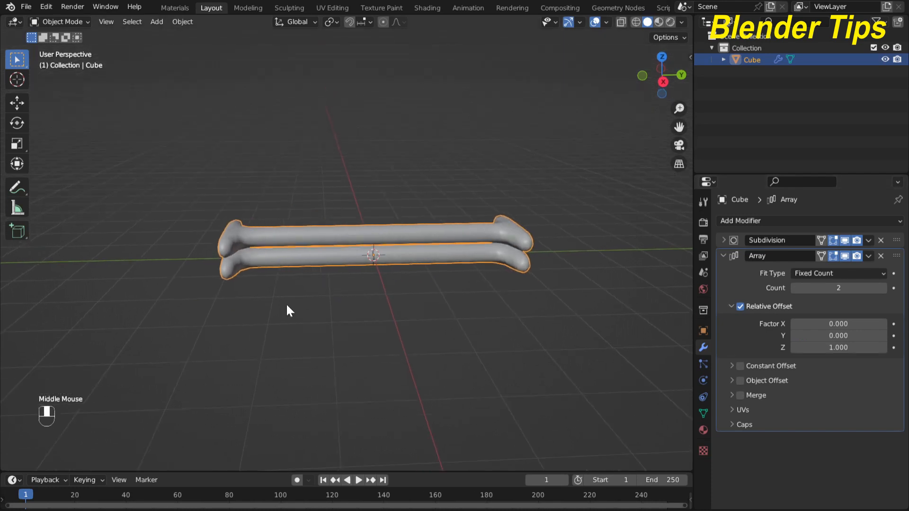
- Set the array count to 40 copies, forming a tall column
{"action": "left_click", "coordinate": [817, 290]}
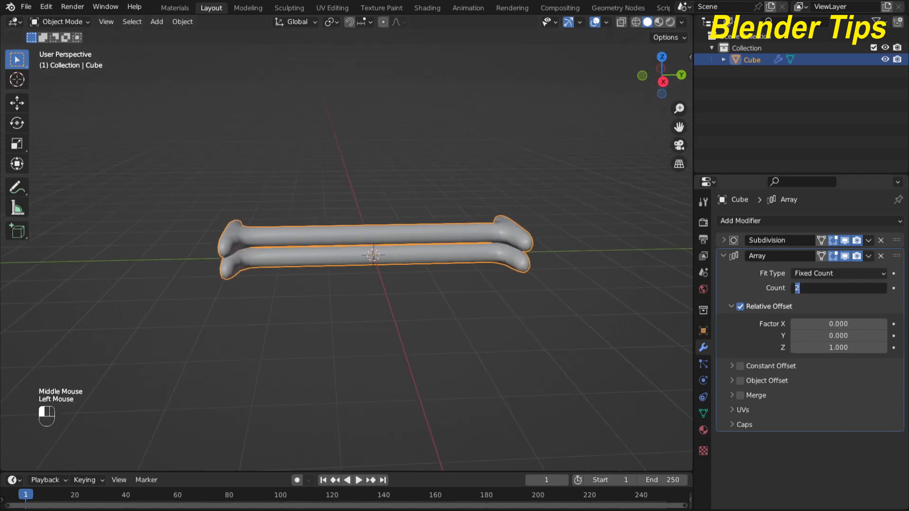
{"action": "type", "text": "40"}
{"action": "left_click", "coordinate": [728, 294]}
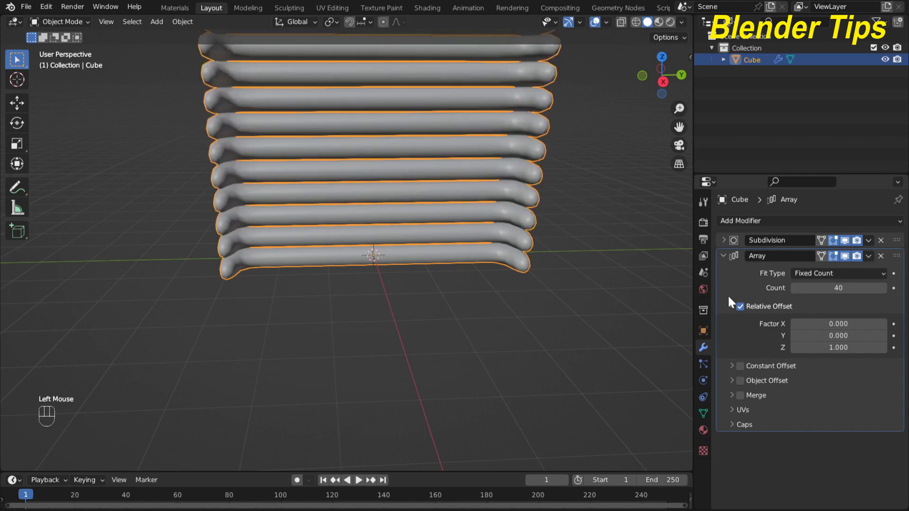
{"action": "scroll", "coordinate": [308, 269], "scroll_direction": "down", "scroll_amount": 1, "text": "shift"}
{"action": "middle_click_drag", "start_coordinate": [308, 269], "coordinate": [279, 330], "text": "shift"}
{"action": "scroll", "coordinate": [272, 355], "scroll_direction": "down", "scroll_amount": 2}
{"action": "scroll", "coordinate": [325, 243], "scroll_direction": "down", "scroll_amount": 1}
{"action": "middle_click_drag", "start_coordinate": [325, 243], "coordinate": [345, 268]}
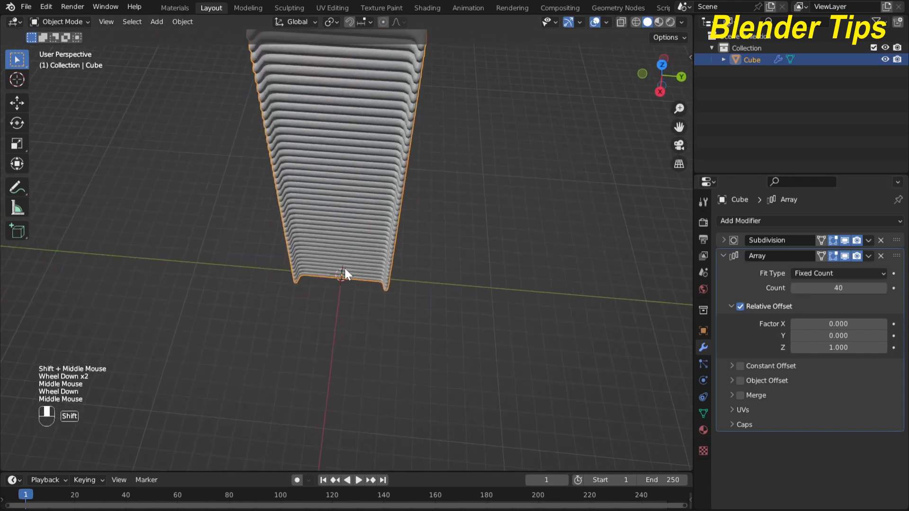
{"action": "scroll", "coordinate": [353, 246], "scroll_direction": "down", "scroll_amount": 2}
{"action": "scroll", "coordinate": [364, 226], "scroll_direction": "down", "scroll_amount": 1}
{"action": "scroll", "coordinate": [365, 210], "scroll_direction": "up", "scroll_amount": 1}
{"action": "middle_click_drag", "start_coordinate": [365, 210], "coordinate": [374, 243], "text": "shift"}
{"action": "scroll", "coordinate": [372, 234], "scroll_direction": "up", "scroll_amount": 2}
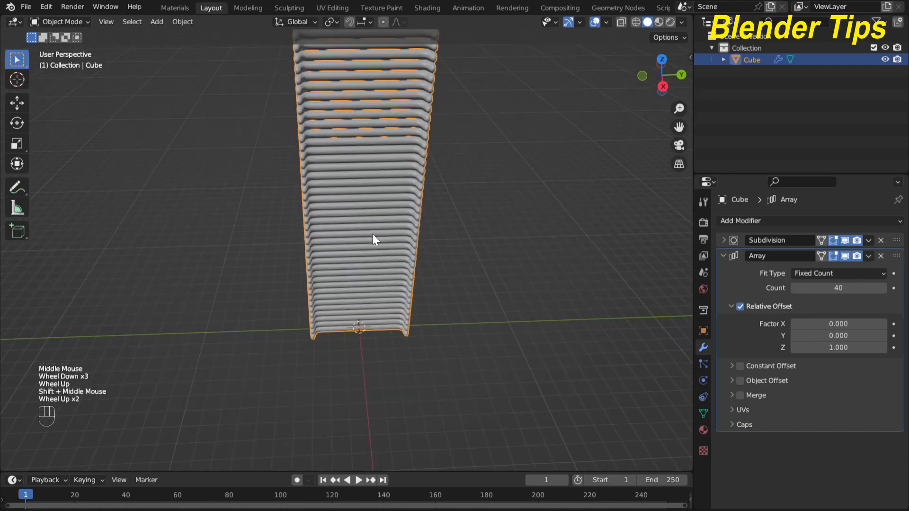
- Apply the tower's scale with Ctrl+A, collapse the Array panel, and open Add Modifier
{"action": "key", "text": "ctrl+a"}
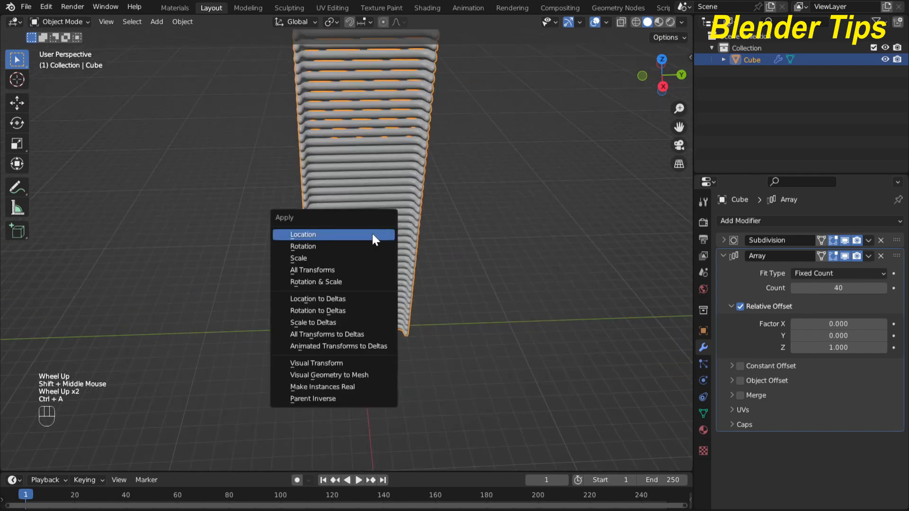
{"action": "left_click", "coordinate": [359, 258]}
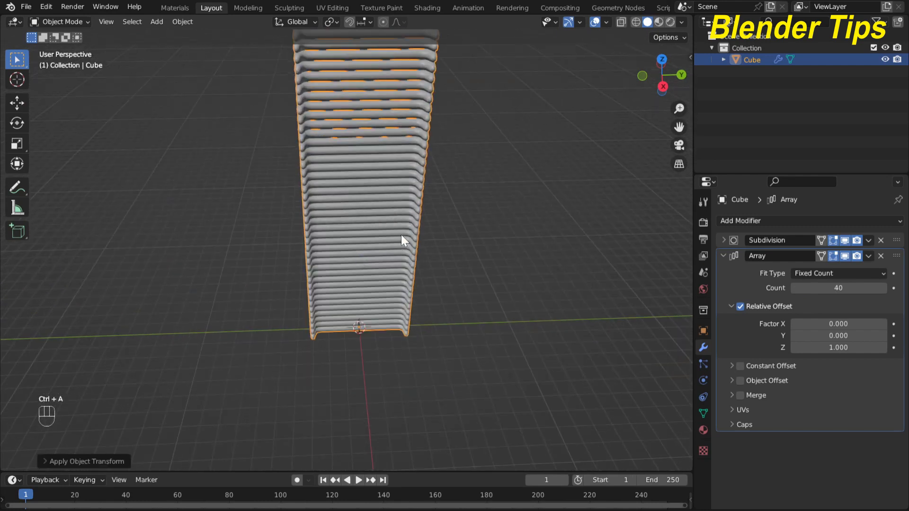
{"action": "middle_click_drag", "start_coordinate": [402, 234], "coordinate": [408, 279], "text": "shift"}
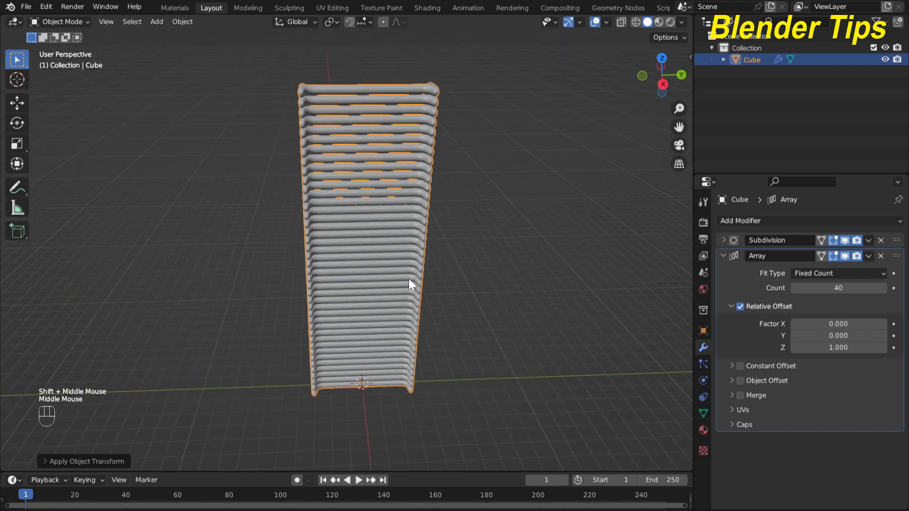
{"action": "left_click", "coordinate": [723, 256]}
{"action": "left_click", "coordinate": [729, 221]}
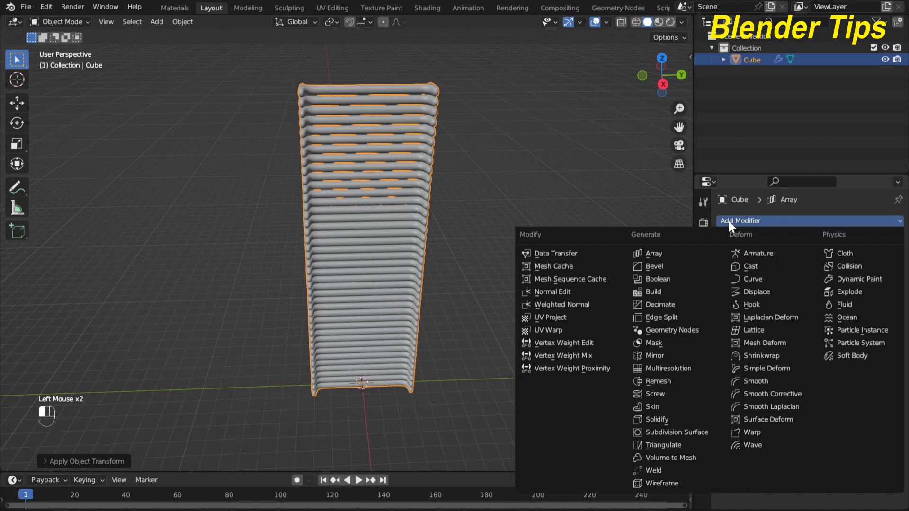
- Add a Simple Deform modifier twisting the column 420° around the Z axis
{"action": "left_click", "coordinate": [757, 365]}
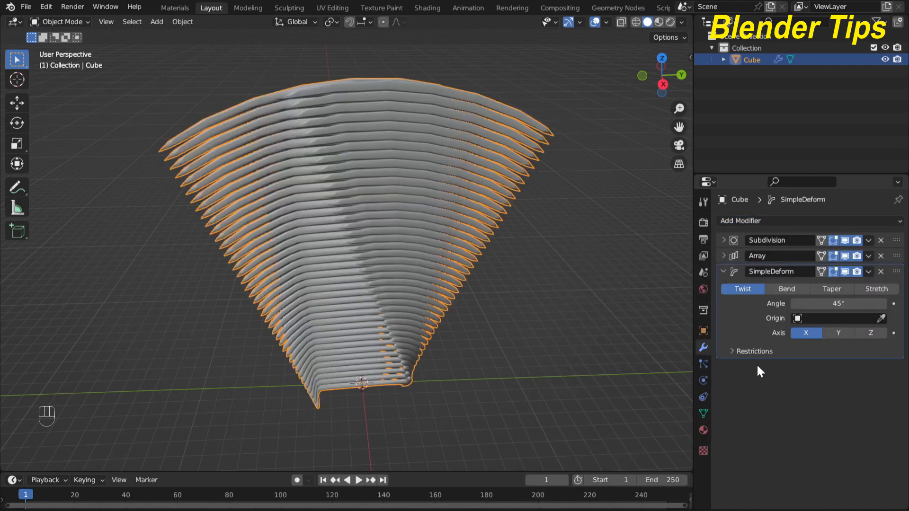
{"action": "scroll", "coordinate": [521, 315], "scroll_direction": "down", "scroll_amount": 3}
{"action": "middle_click_drag", "start_coordinate": [504, 314], "coordinate": [471, 310]}
{"action": "scroll", "coordinate": [472, 310], "scroll_direction": "up", "scroll_amount": 1}
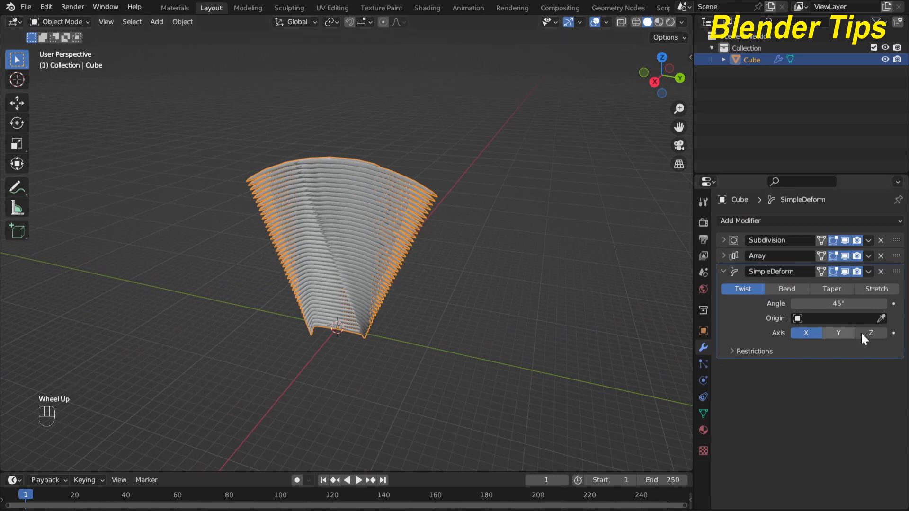
{"action": "left_click", "coordinate": [874, 333]}
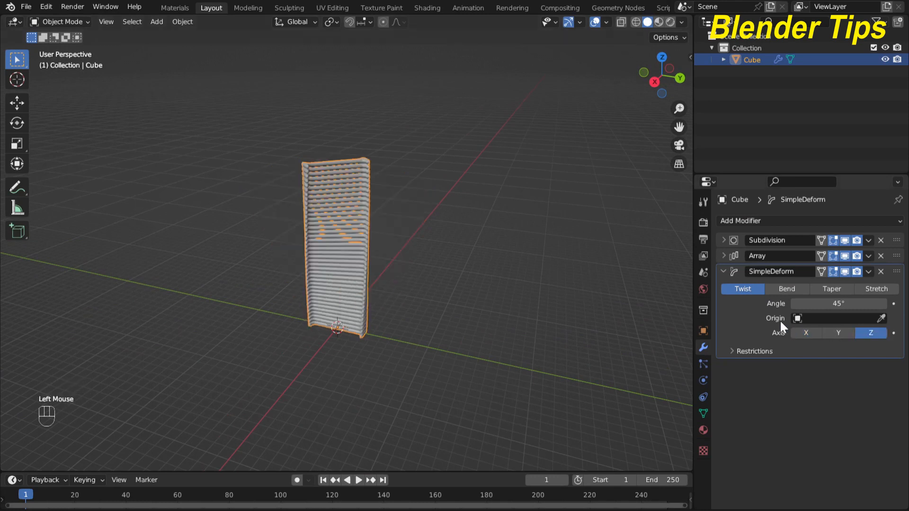
{"action": "double_click", "coordinate": [838, 303]}
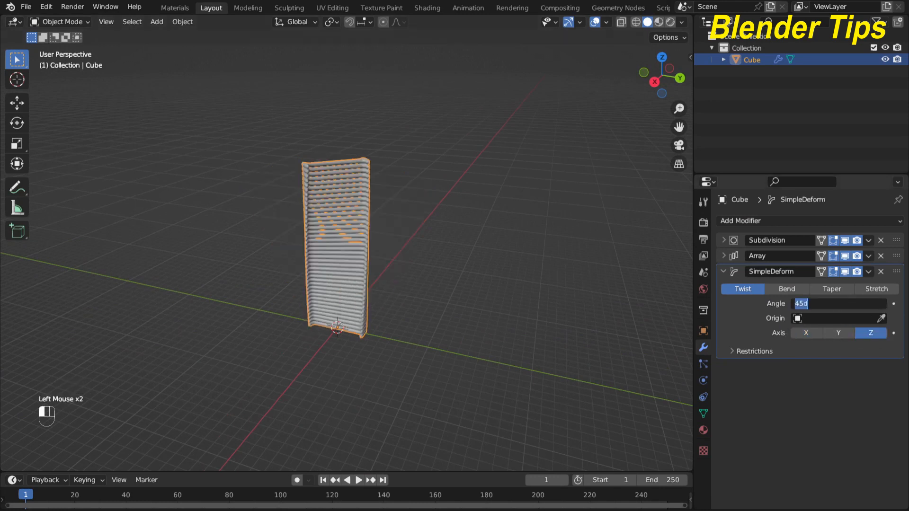
{"action": "type", "text": "420"}
{"action": "key", "text": "Return"}
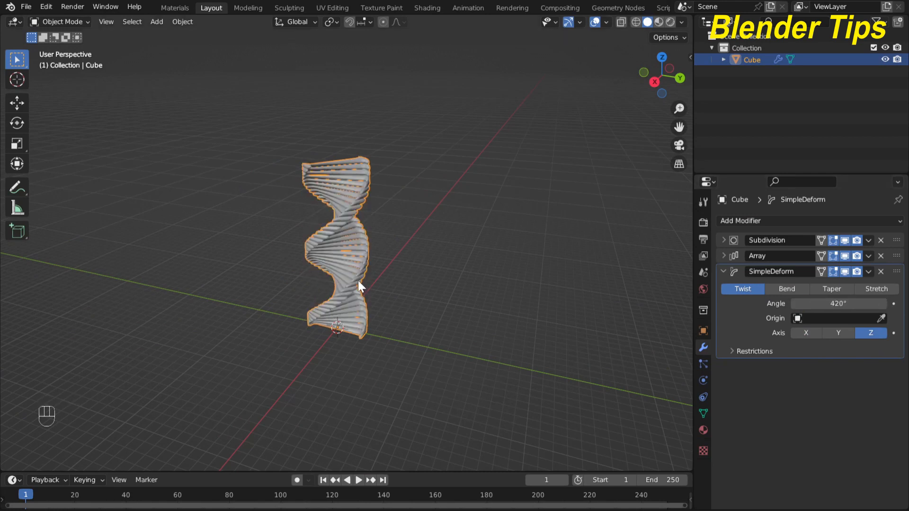
{"action": "middle_click_drag", "start_coordinate": [358, 280], "coordinate": [413, 233], "text": "shift"}
{"action": "scroll", "coordinate": [413, 294], "scroll_direction": "up", "scroll_amount": 3}
{"action": "scroll", "coordinate": [406, 243], "scroll_direction": "down", "scroll_amount": 3}
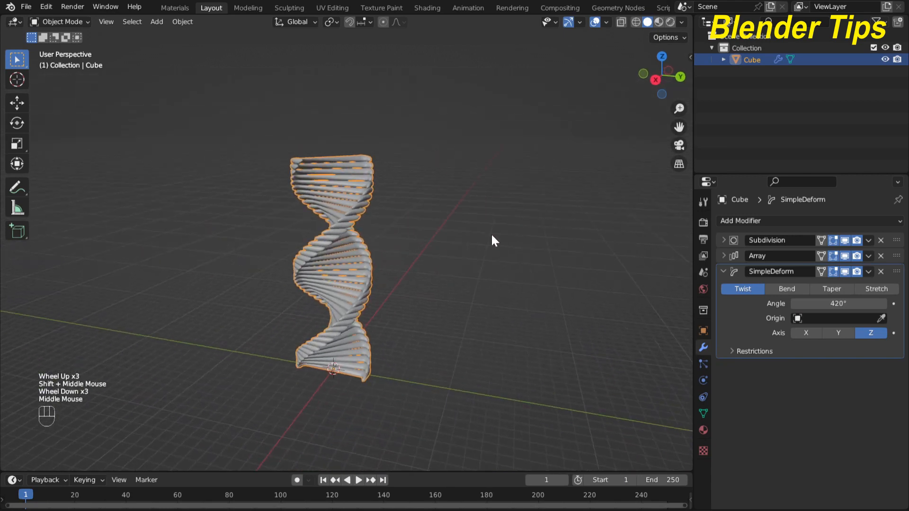
- Collapse Simple Deform, add a Displace modifier, and show the Texture properties
{"action": "left_click", "coordinate": [723, 272]}
{"action": "left_click", "coordinate": [744, 222]}
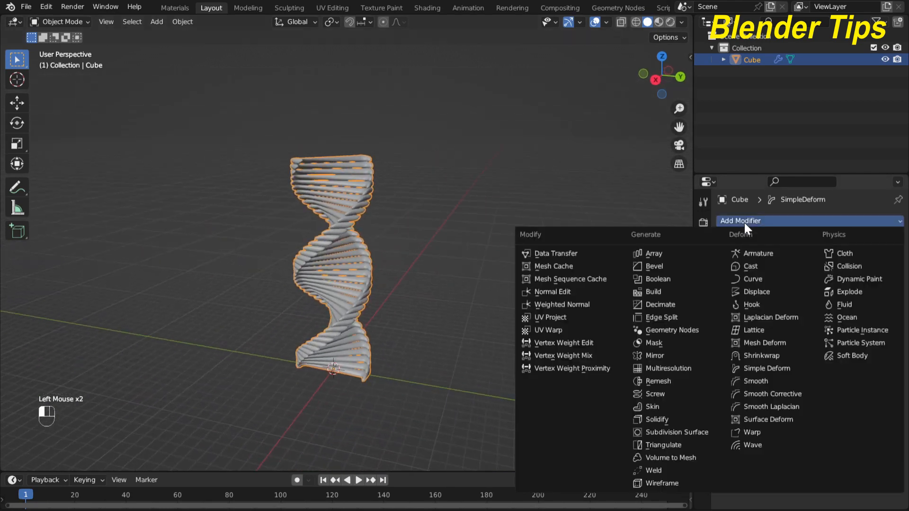
{"action": "left_click", "coordinate": [758, 292]}
{"action": "scroll", "coordinate": [423, 280], "scroll_direction": "up", "scroll_amount": 2}
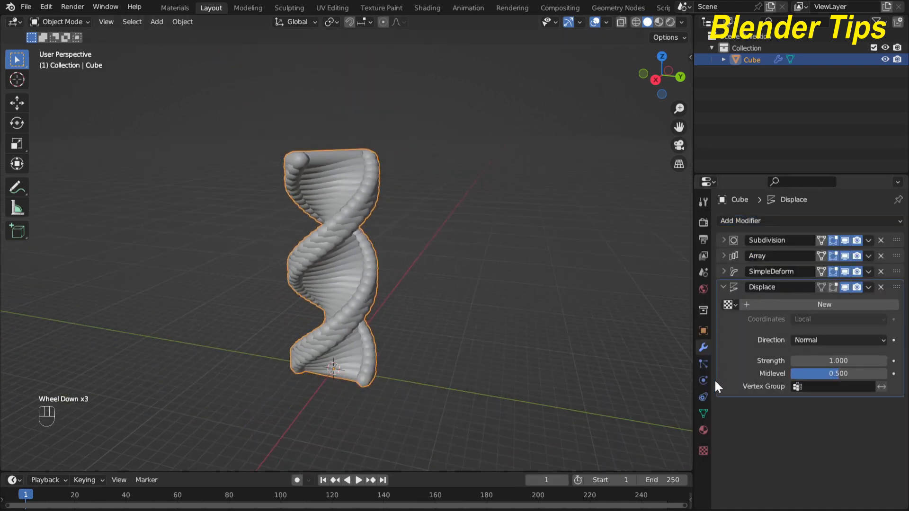
{"action": "left_click", "coordinate": [703, 451]}
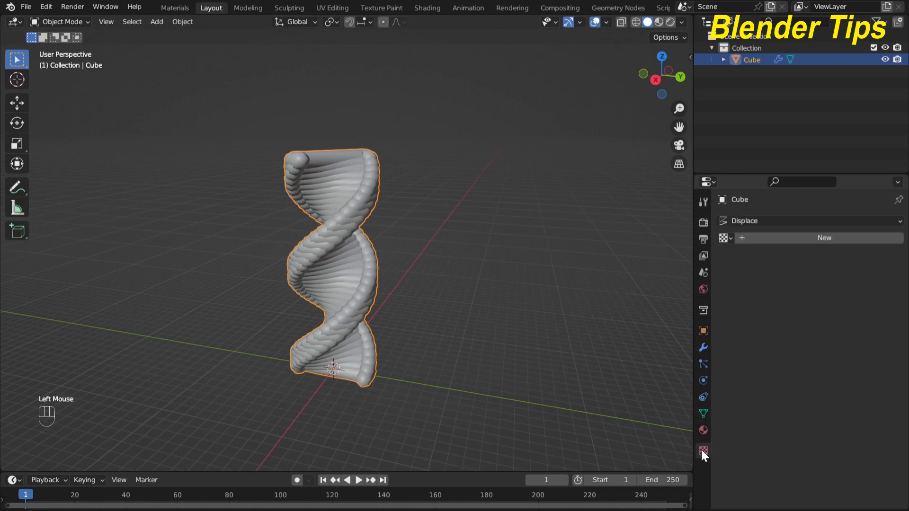
- Create a new Clouds texture for the displacement with its size lowered below 0.25
{"action": "left_click", "coordinate": [777, 237]}
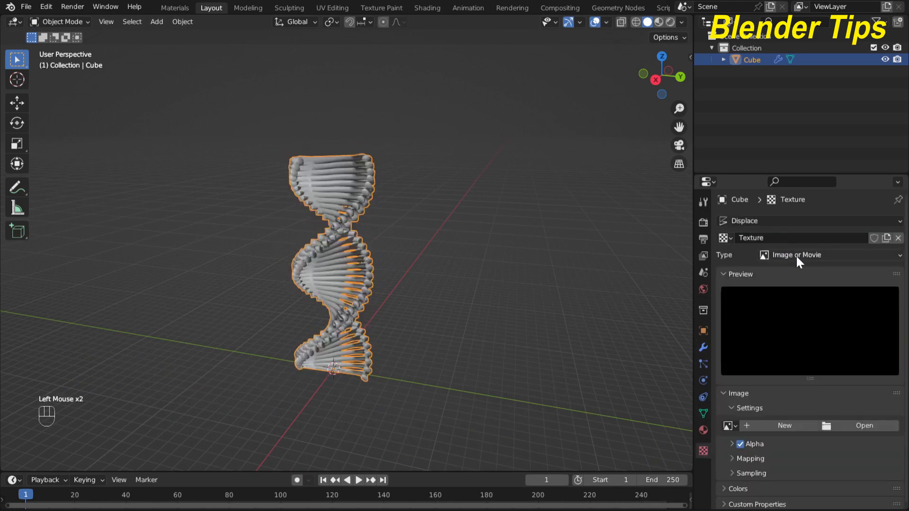
{"action": "left_click", "coordinate": [798, 254]}
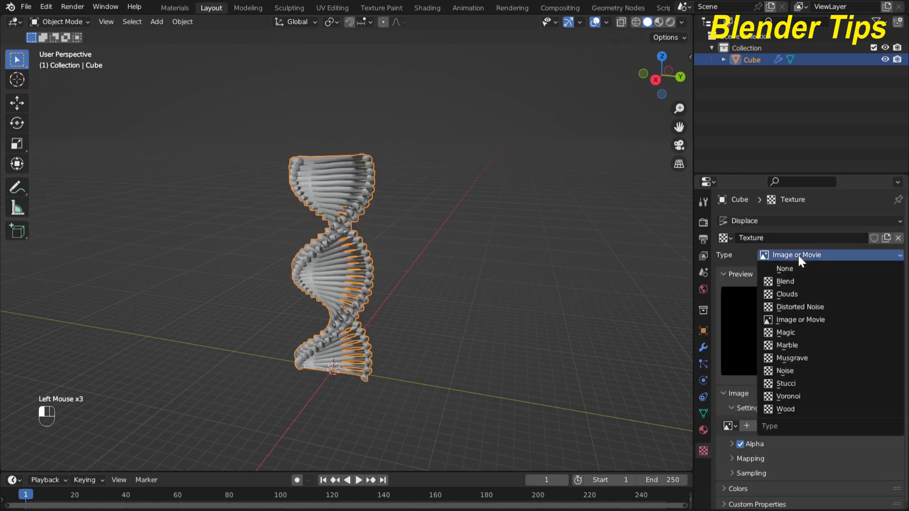
{"action": "left_click", "coordinate": [787, 294]}
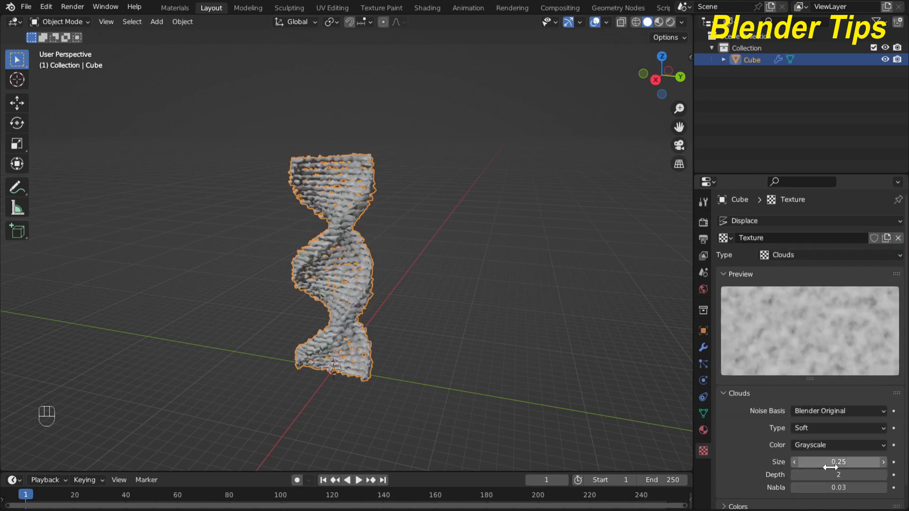
{"action": "left_click_drag", "start_coordinate": [851, 464], "coordinate": [827, 464], "text": "shift"}
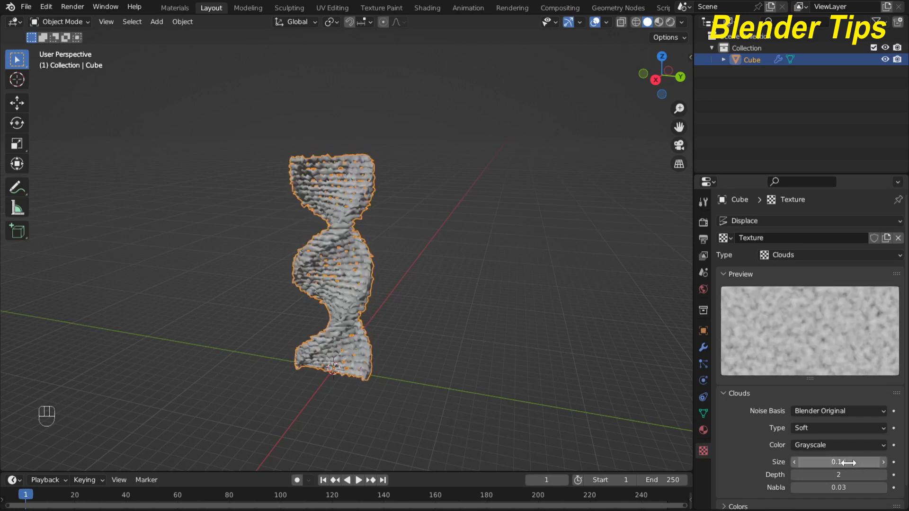
{"action": "left_click", "coordinate": [704, 349]}
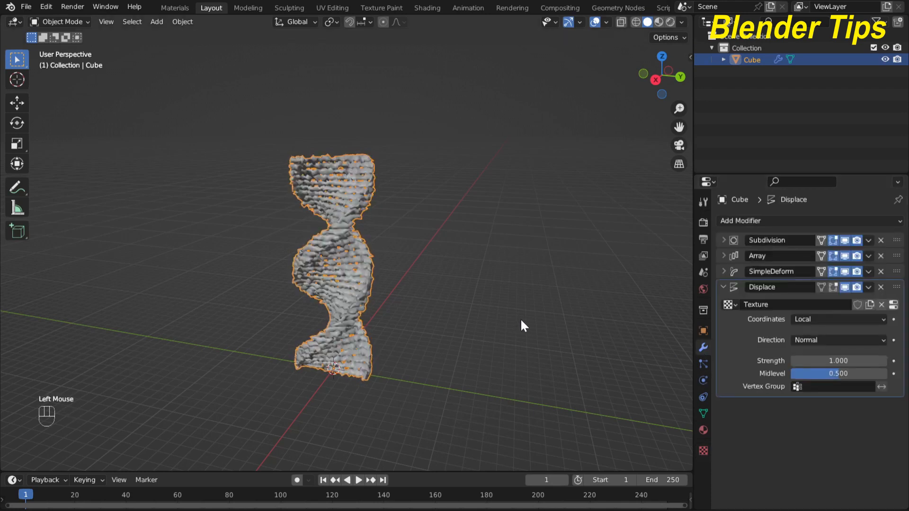
- Lower the Displace strength to 0.470 and inspect the softer bumps on the helix
{"action": "scroll", "coordinate": [443, 332], "scroll_direction": "up", "scroll_amount": 2}
{"action": "scroll", "coordinate": [442, 327], "scroll_direction": "down", "scroll_amount": 2}
{"action": "middle_click_drag", "start_coordinate": [440, 326], "coordinate": [450, 300]}
{"action": "scroll", "coordinate": [442, 302], "scroll_direction": "up", "scroll_amount": 2}
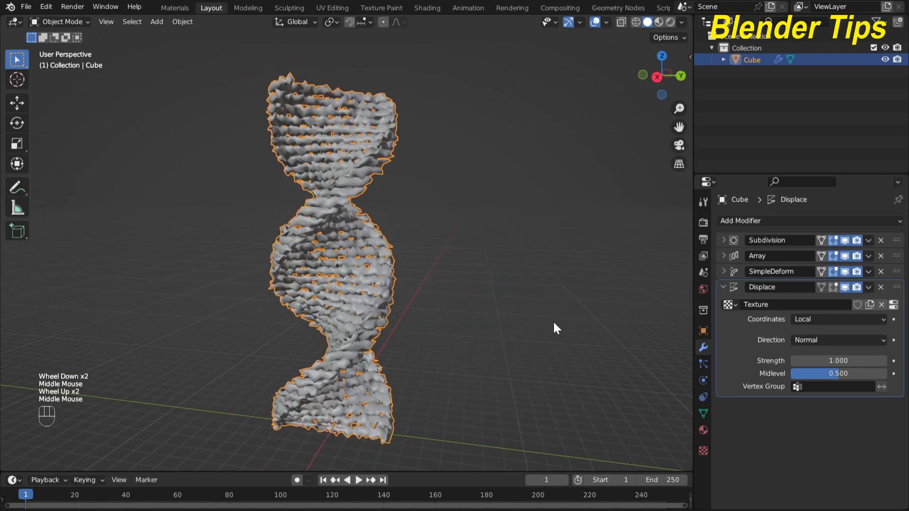
{"action": "left_click_drag", "start_coordinate": [844, 359], "coordinate": [814, 358], "text": "shift"}
{"action": "scroll", "coordinate": [465, 304], "scroll_direction": "up", "scroll_amount": 3}
{"action": "scroll", "coordinate": [473, 293], "scroll_direction": "down", "scroll_amount": 1}
{"action": "middle_click_drag", "start_coordinate": [474, 294], "coordinate": [425, 294]}
{"action": "scroll", "coordinate": [494, 286], "scroll_direction": "down", "scroll_amount": 2}
{"action": "scroll", "coordinate": [486, 282], "scroll_direction": "up", "scroll_amount": 2}
{"action": "scroll", "coordinate": [487, 284], "scroll_direction": "down", "scroll_amount": 2}
{"action": "scroll", "coordinate": [427, 299], "scroll_direction": "down", "scroll_amount": 1, "text": "shift"}
{"action": "scroll", "coordinate": [433, 289], "scroll_direction": "down", "scroll_amount": 3}
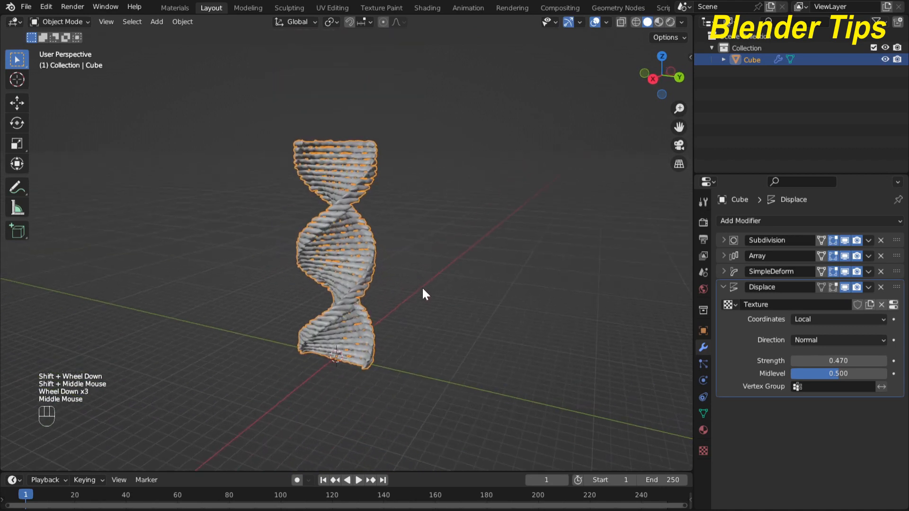
- Collapse the Displace panel and frame the finished helix
{"action": "left_click", "coordinate": [723, 287]}
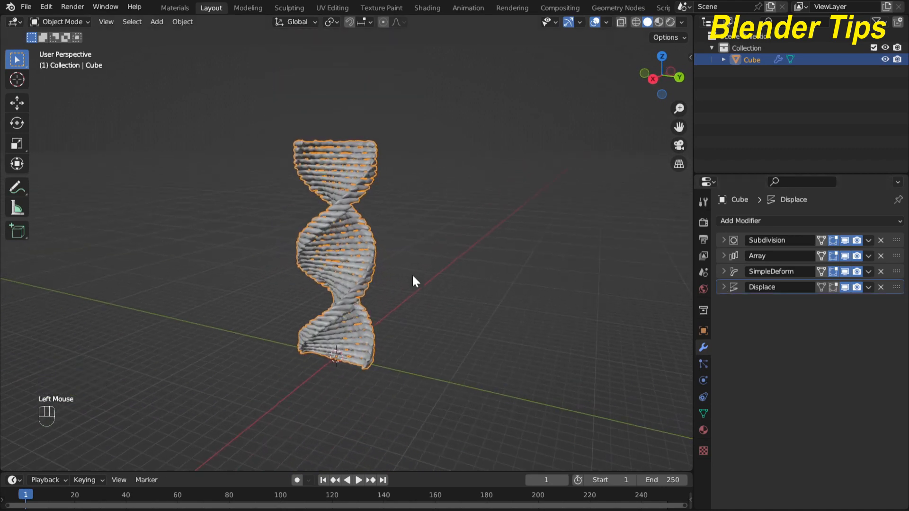
{"action": "scroll", "coordinate": [415, 280], "scroll_direction": "up", "scroll_amount": 1}
{"action": "scroll", "coordinate": [416, 280], "scroll_direction": "down", "scroll_amount": 1}
{"action": "mouse_move", "coordinate": [417, 280]}
{"action": "middle_mouse_down", "text": "shift"}
{"action": "mouse_move", "coordinate": [426, 264]}
{"action": "mouse_move", "coordinate": [418, 291]}
{"action": "middle_mouse_up", "text": "shift"}
{"action": "scroll", "coordinate": [423, 265], "scroll_direction": "up", "scroll_amount": 2}
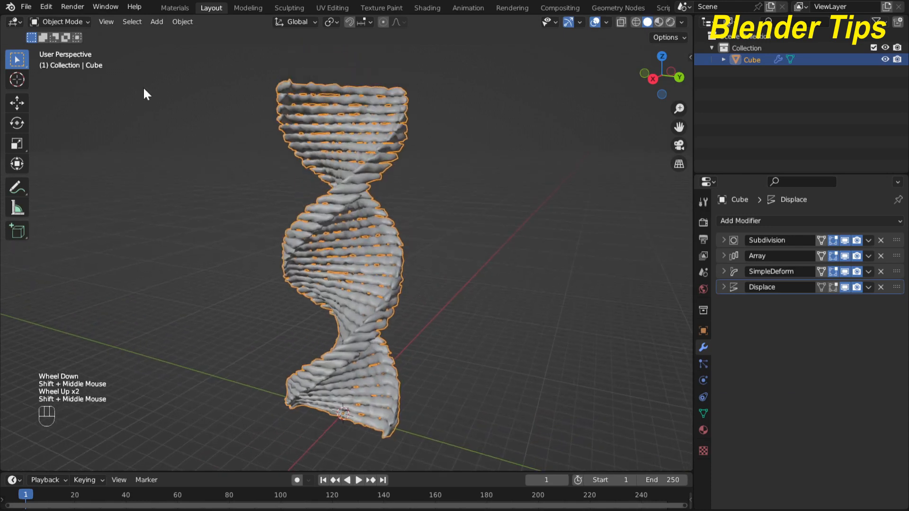
- Switch to the Materials workspace and show the helix in Rendered viewport shading
{"action": "left_click", "coordinate": [166, 7]}
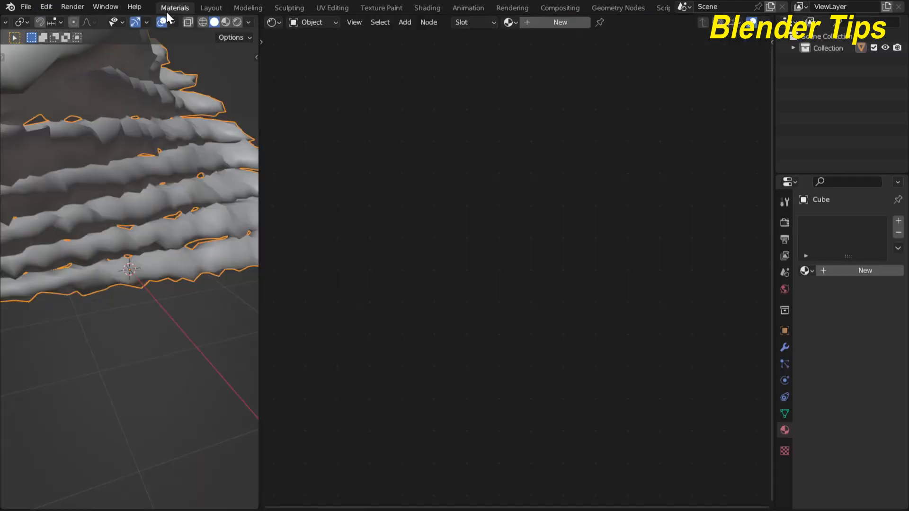
{"action": "scroll", "coordinate": [142, 166], "scroll_direction": "down", "scroll_amount": 10}
{"action": "middle_click_drag", "start_coordinate": [141, 169], "coordinate": [130, 227], "text": "shift"}
{"action": "scroll", "coordinate": [154, 215], "scroll_direction": "up", "scroll_amount": 4}
{"action": "scroll", "coordinate": [153, 214], "scroll_direction": "up", "scroll_amount": 2}
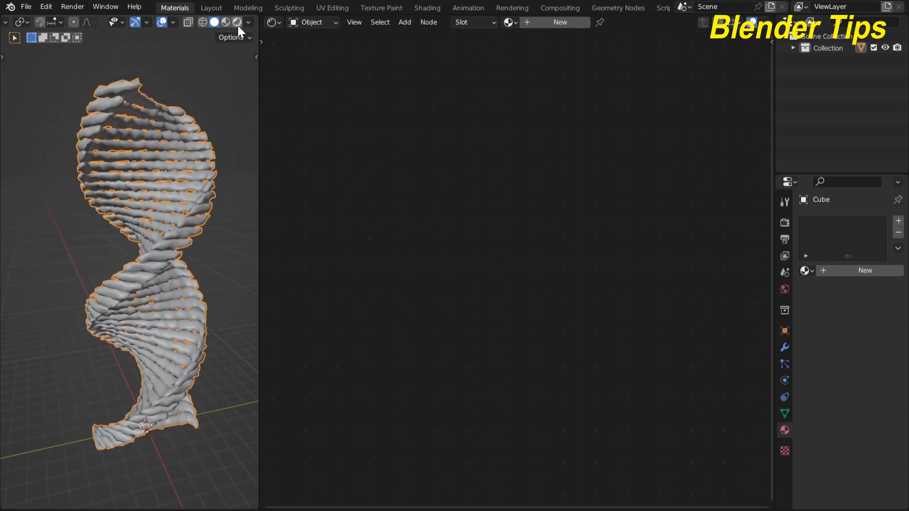
{"action": "left_click", "coordinate": [238, 26]}
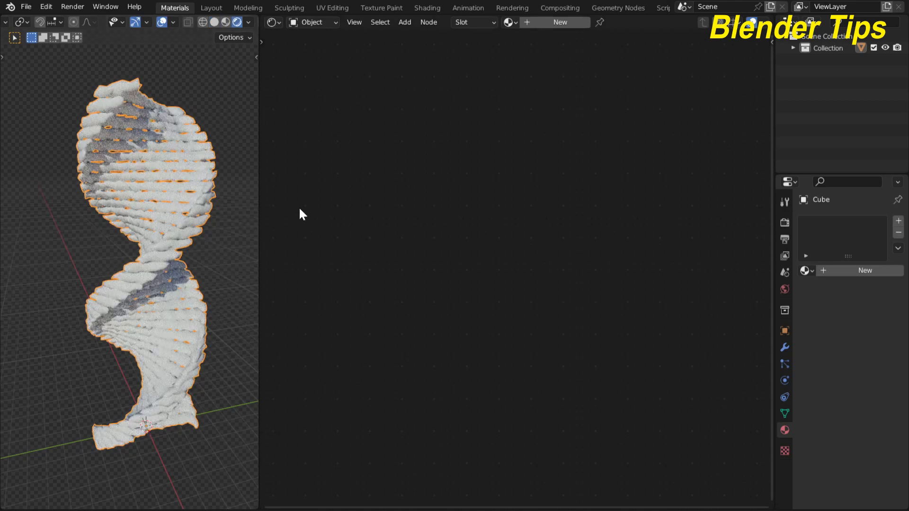
- Create a new material, Material.001, for the helix with its Principled BSDF nodes in view
{"action": "left_click", "coordinate": [557, 24]}
{"action": "scroll", "coordinate": [514, 244], "scroll_direction": "up", "scroll_amount": 2}
{"action": "middle_click_drag", "start_coordinate": [513, 245], "coordinate": [429, 277]}
{"action": "scroll", "coordinate": [486, 244], "scroll_direction": "up", "scroll_amount": 3}
{"action": "scroll", "coordinate": [378, 280], "scroll_direction": "down", "scroll_amount": 1}
{"action": "scroll", "coordinate": [407, 279], "scroll_direction": "down", "scroll_amount": 2}
{"action": "scroll", "coordinate": [343, 252], "scroll_direction": "up", "scroll_amount": 2}
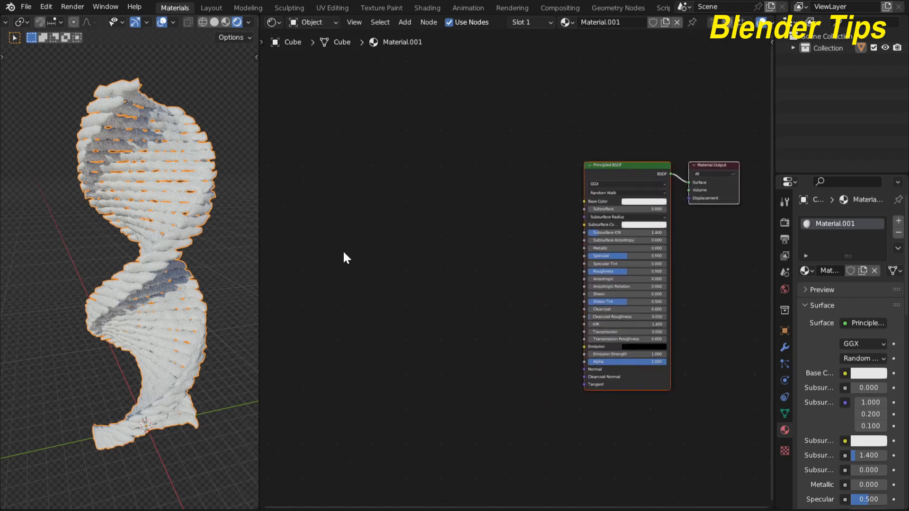
{"action": "scroll", "coordinate": [344, 252], "scroll_direction": "down", "scroll_amount": 3}
- Add a Noise Texture node to the left of the shader
{"action": "key", "text": "shift+a"}
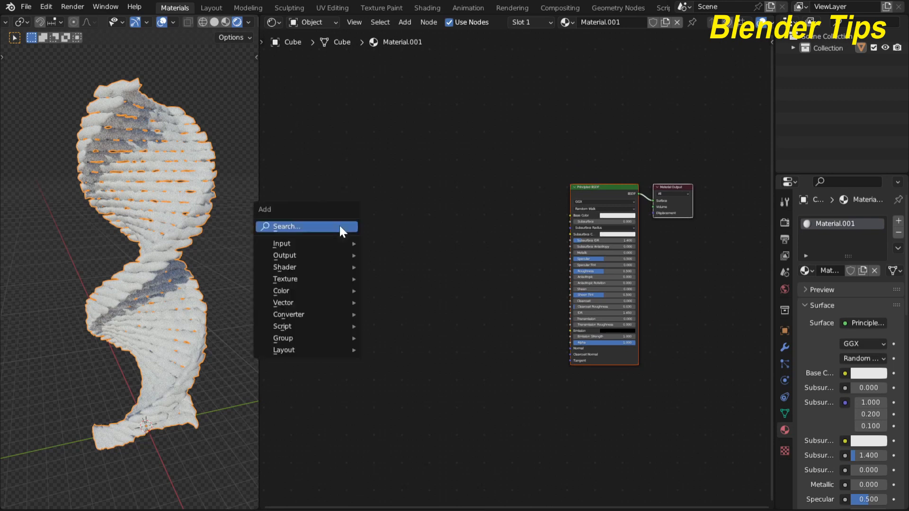
{"action": "left_click", "coordinate": [339, 224]}
{"action": "type", "text": "no"}
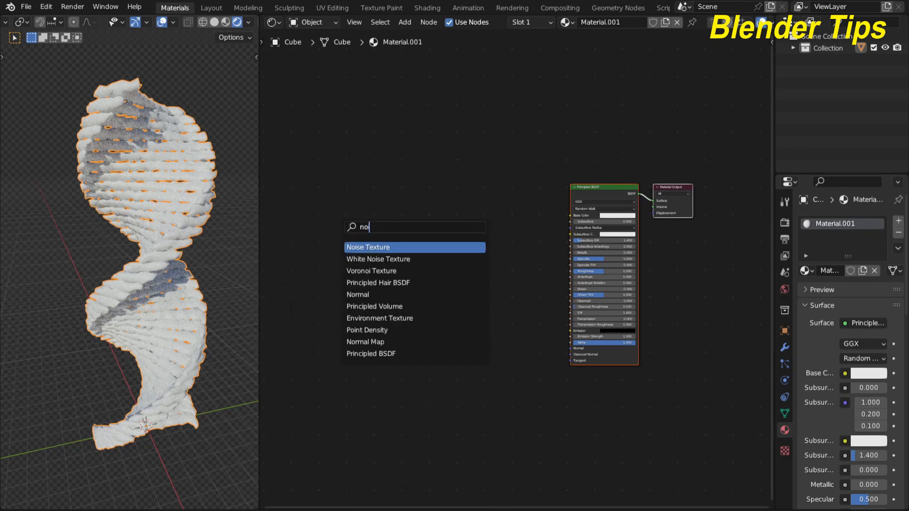
{"action": "left_click", "coordinate": [359, 247]}
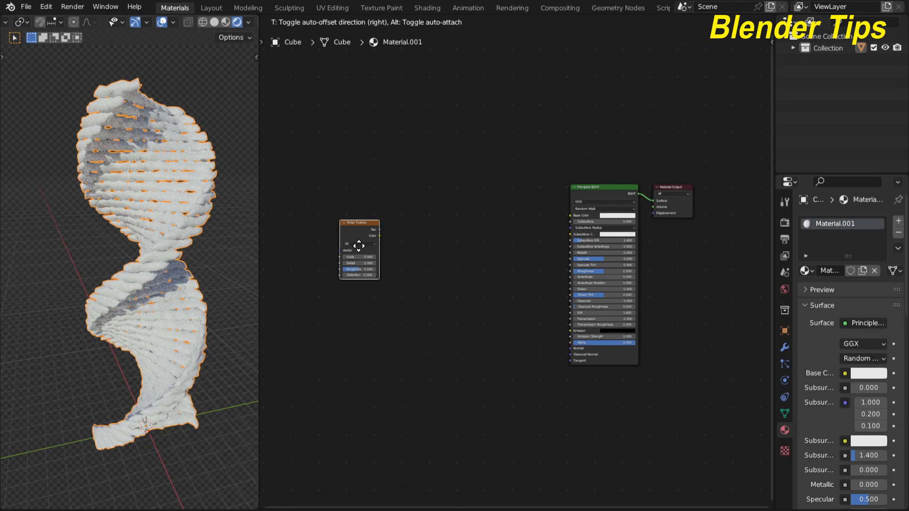
{"action": "left_click", "coordinate": [360, 244]}
{"action": "key", "text": "F2"}
{"action": "left_click", "coordinate": [442, 258]}
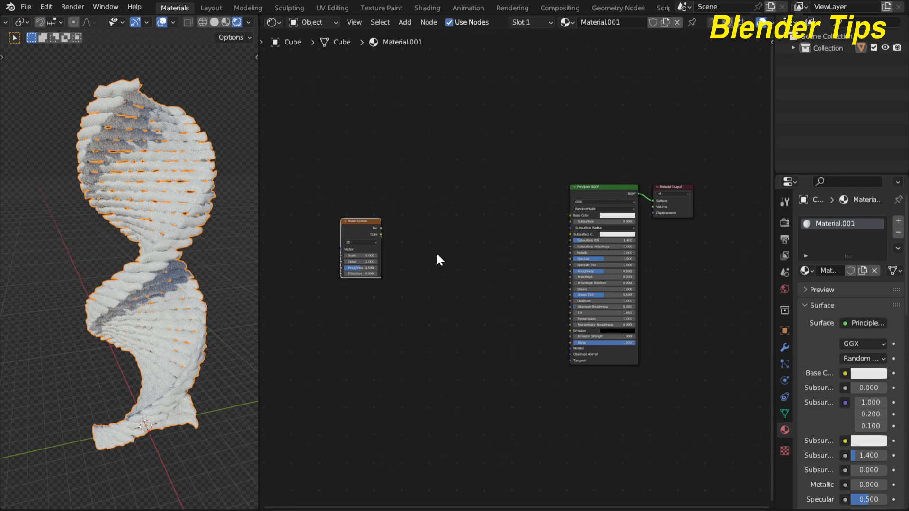
- Add a Color Ramp node beside the Noise Texture
{"action": "key", "text": "shift+a"}
{"action": "left_click", "coordinate": [436, 252]}
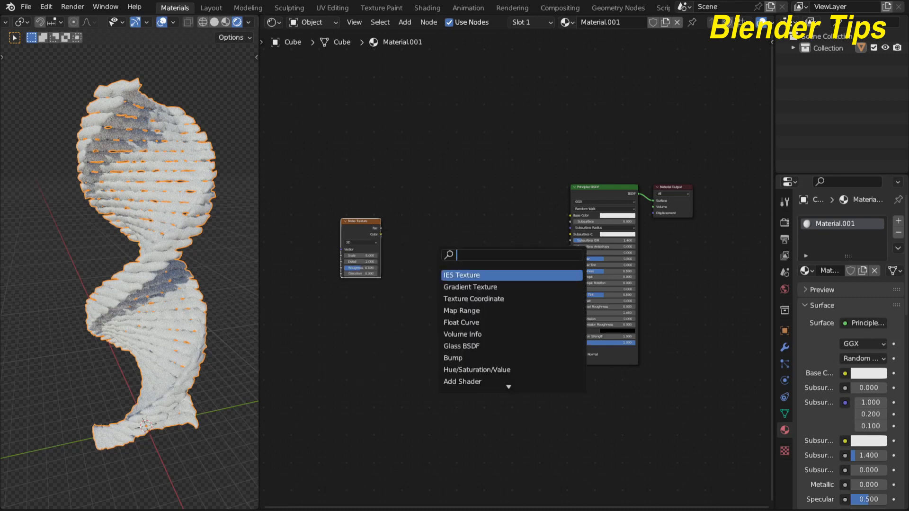
{"action": "type", "text": "co"}
{"action": "key", "text": "Down"}
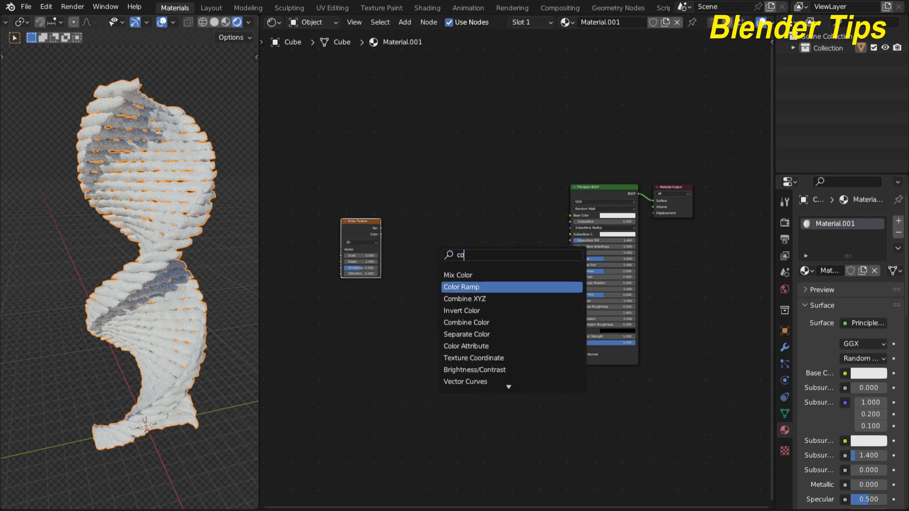
{"action": "key", "text": "Return"}
{"action": "left_click", "coordinate": [433, 250]}
- Add Texture Coordinate and Mapping nodes to the noise, linking Object output to Mapping Vector
{"action": "left_click", "coordinate": [349, 234]}
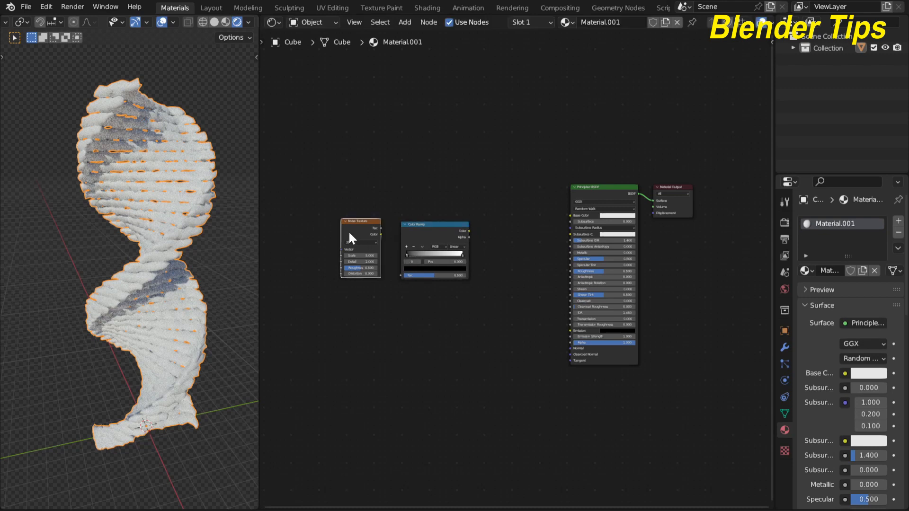
{"action": "key", "text": "ctrl+t"}
{"action": "middle_click_drag", "start_coordinate": [374, 316], "coordinate": [534, 319]}
{"action": "scroll", "coordinate": [462, 339], "scroll_direction": "up", "scroll_amount": 2}
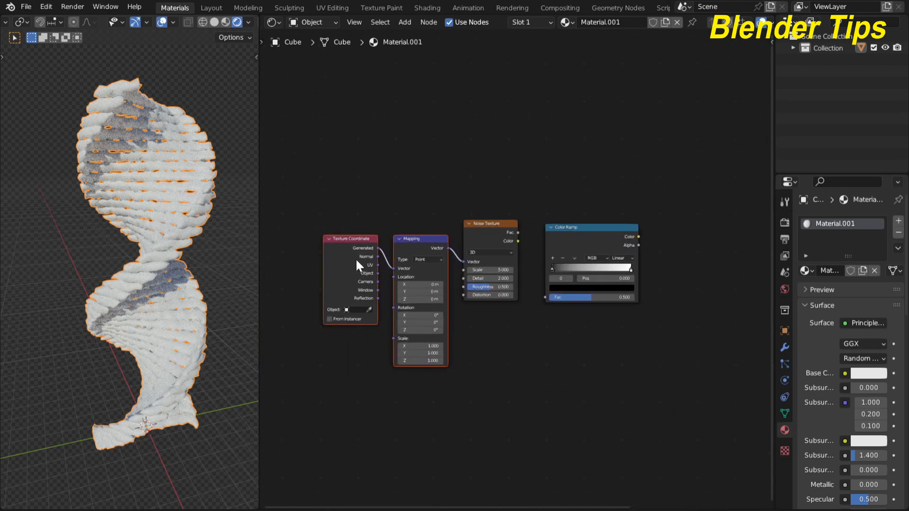
{"action": "left_click", "coordinate": [351, 369]}
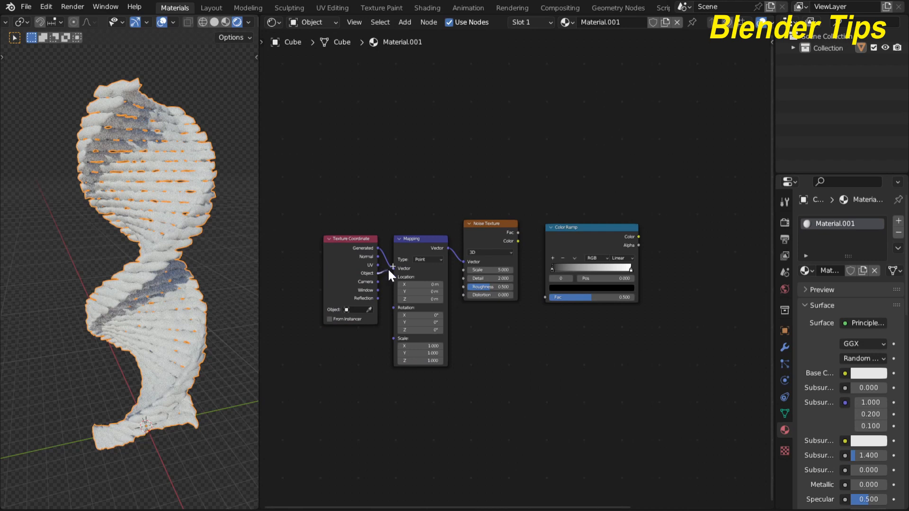
{"action": "left_click_drag", "start_coordinate": [393, 269], "coordinate": [395, 269]}
{"action": "middle_click_drag", "start_coordinate": [471, 321], "coordinate": [421, 341]}
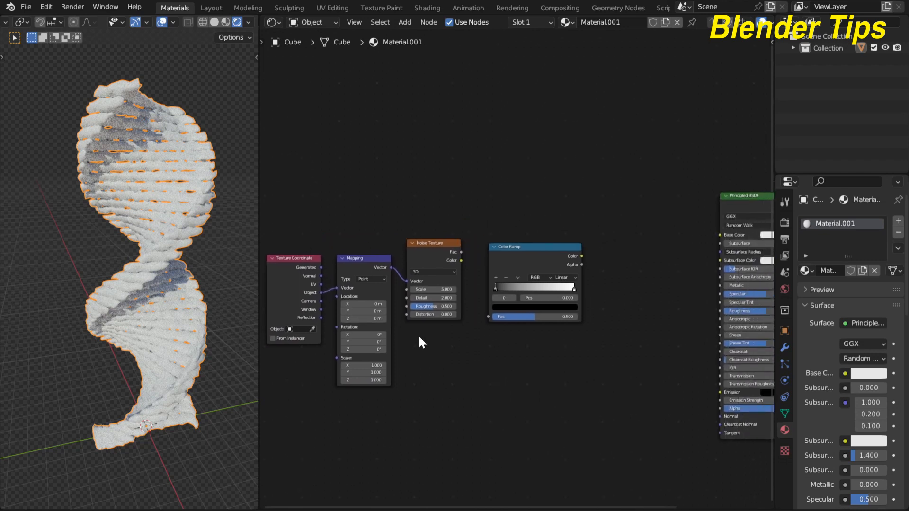
- Connect the Noise Texture Fac to the Color Ramp Fac and move the Color Ramp lower
{"action": "left_click", "coordinate": [460, 252]}
{"action": "left_click_drag", "start_coordinate": [474, 271], "coordinate": [485, 314]}
{"action": "middle_click_drag", "start_coordinate": [588, 316], "coordinate": [491, 359]}
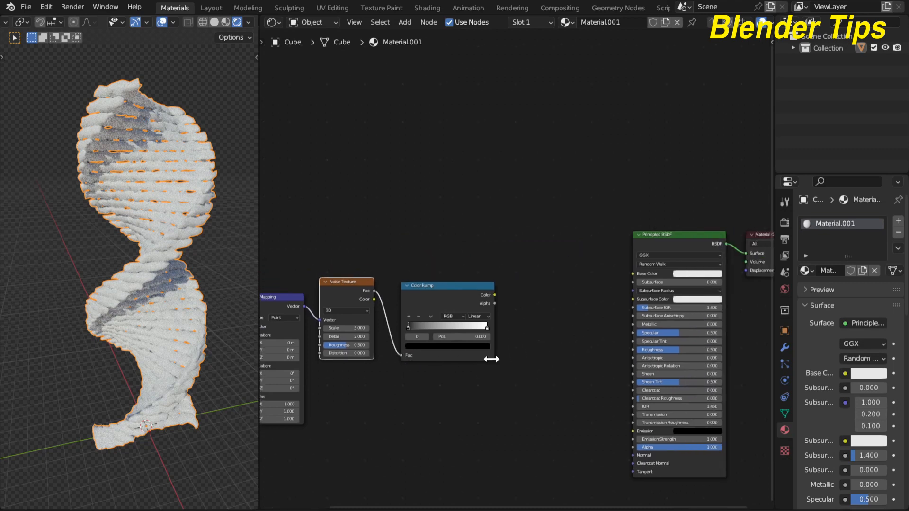
{"action": "left_click_drag", "start_coordinate": [456, 297], "coordinate": [463, 385]}
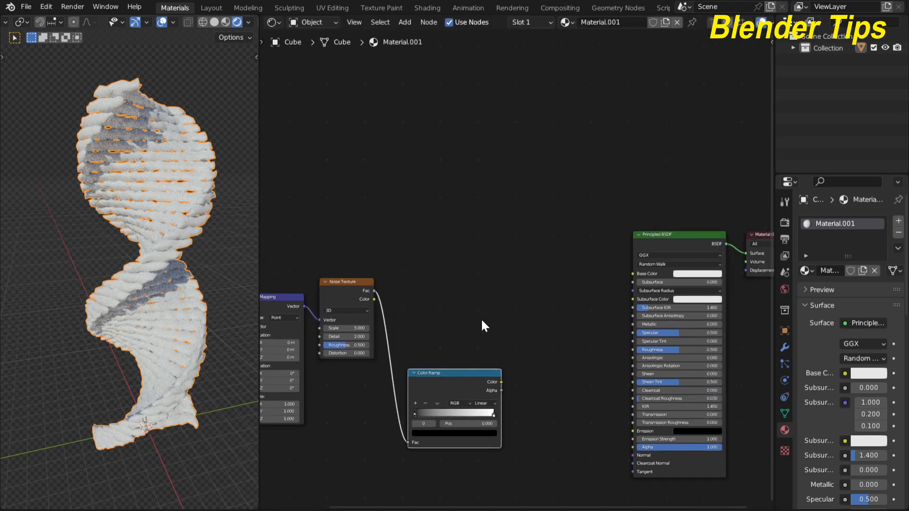
- Add a Bump node beside the Color Ramp
{"action": "key", "text": "shift+a"}
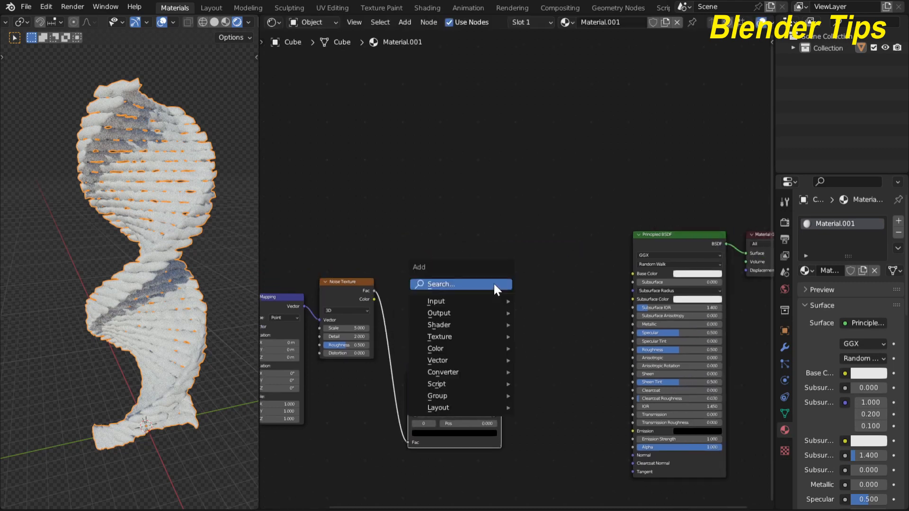
{"action": "left_click", "coordinate": [494, 283]}
{"action": "type", "text": "bu"}
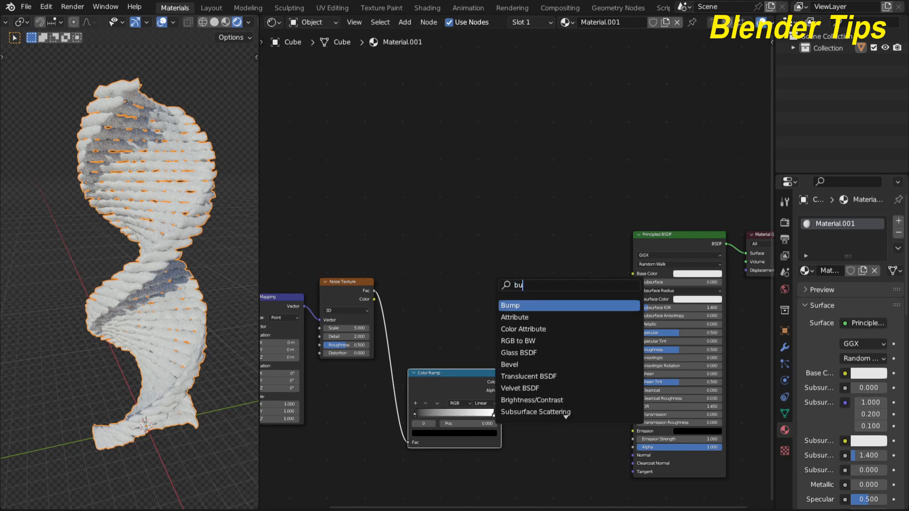
{"action": "key", "text": "Return"}
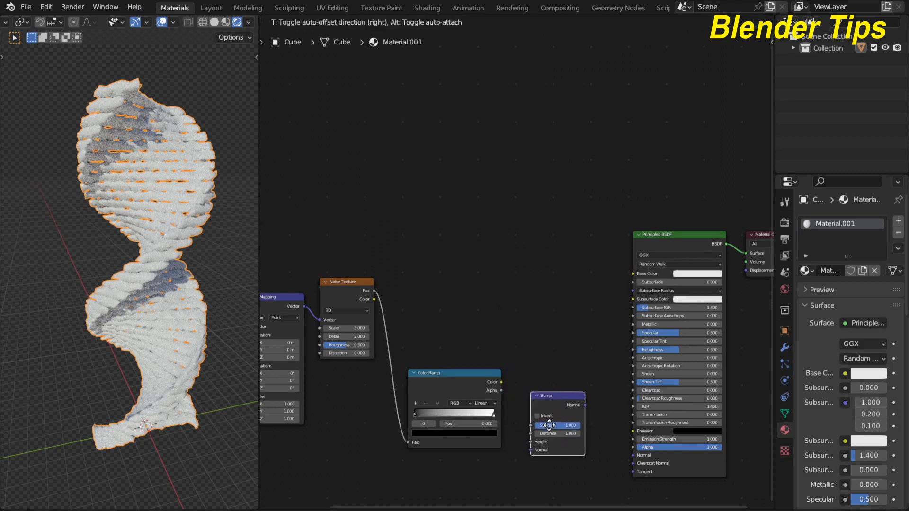
{"action": "left_click", "coordinate": [538, 416]}
{"action": "left_click", "coordinate": [502, 384]}
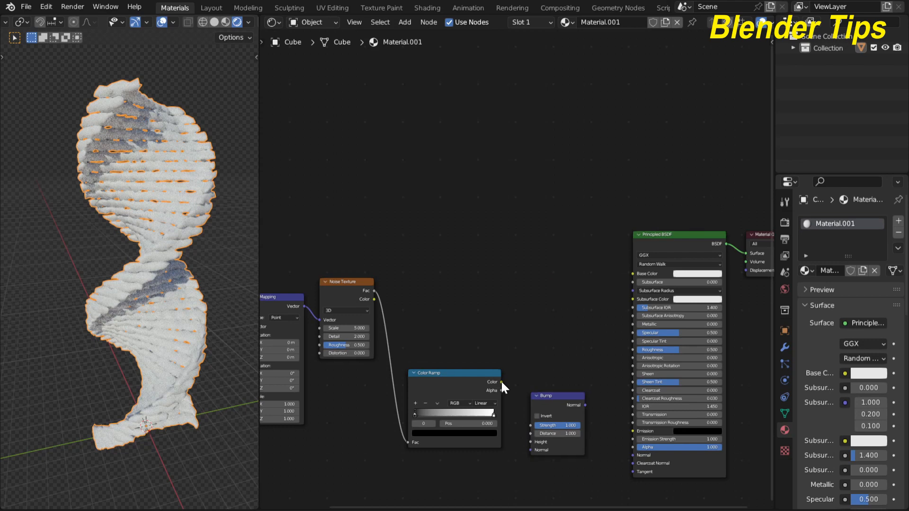
- Link Color Ramp Color to Bump Height and Bump Normal to the Principled BSDF Normal
{"action": "left_click_drag", "start_coordinate": [515, 435], "coordinate": [528, 442]}
{"action": "left_click_drag", "start_coordinate": [586, 405], "coordinate": [595, 417]}
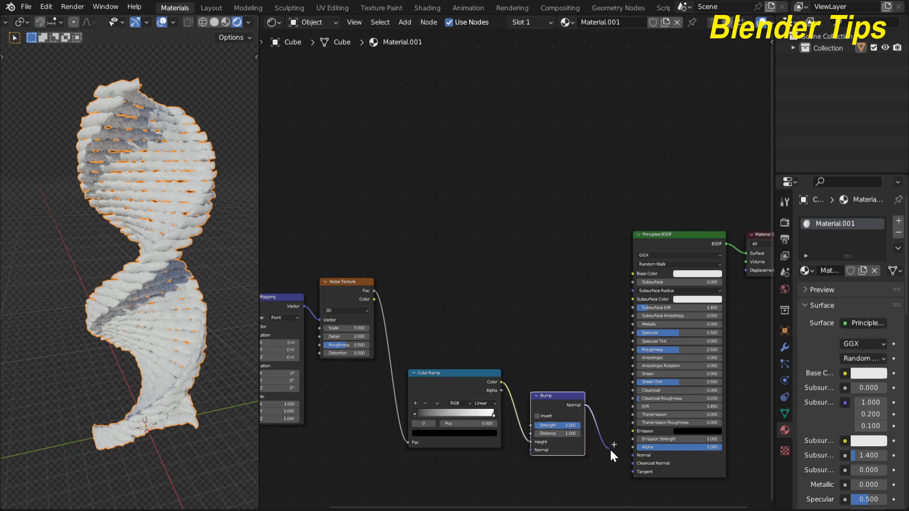
{"action": "left_click_drag", "start_coordinate": [610, 448], "coordinate": [629, 455]}
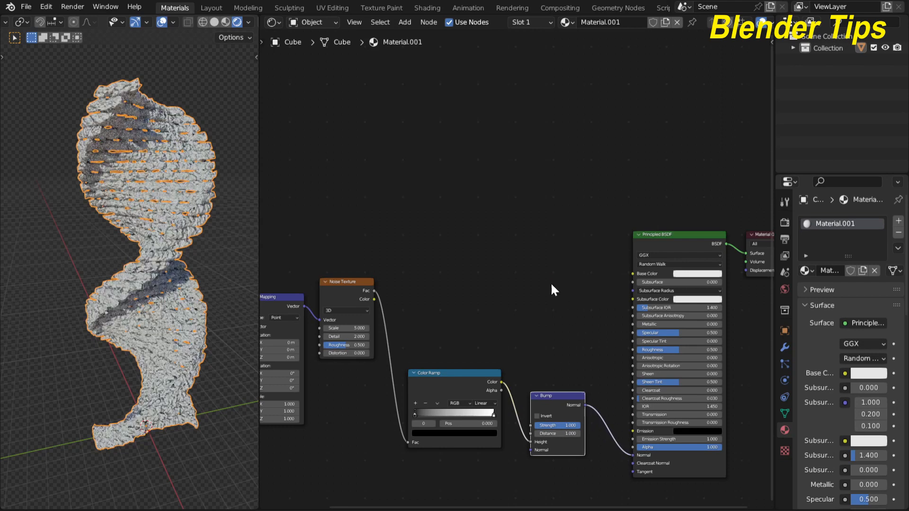
{"action": "middle_click_drag", "start_coordinate": [493, 261], "coordinate": [447, 239]}
{"action": "scroll", "coordinate": [474, 234], "scroll_direction": "up", "scroll_amount": 2}
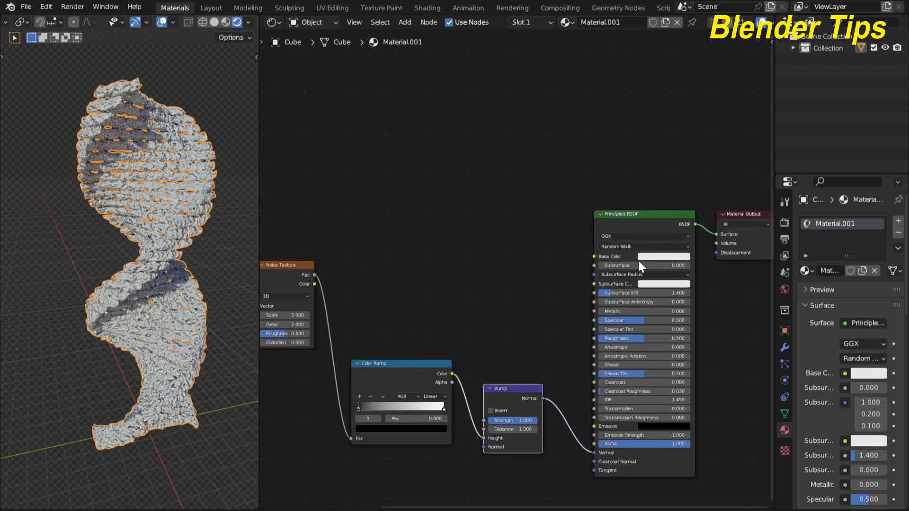
- Set the Principled BSDF Base Color to a coral red
{"action": "left_click", "coordinate": [651, 258]}
{"action": "left_click", "coordinate": [671, 184]}
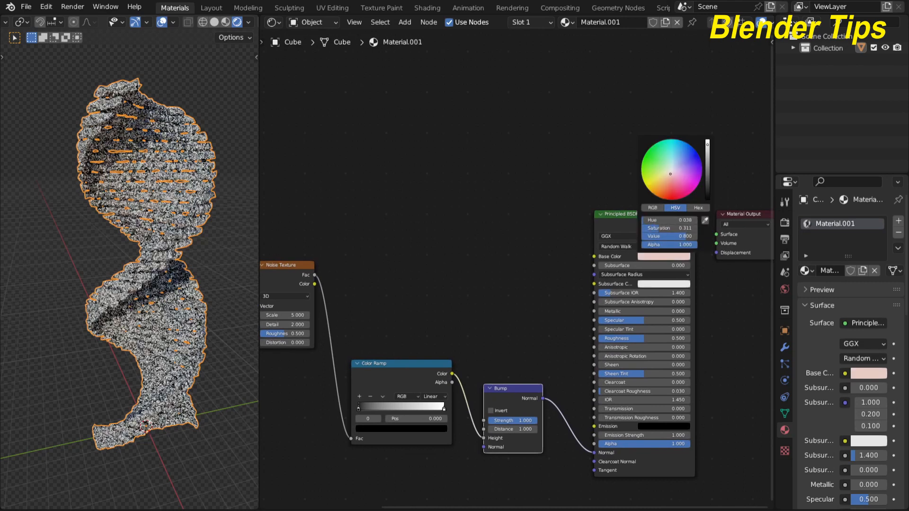
{"action": "left_click_drag", "start_coordinate": [671, 184], "coordinate": [671, 189]}
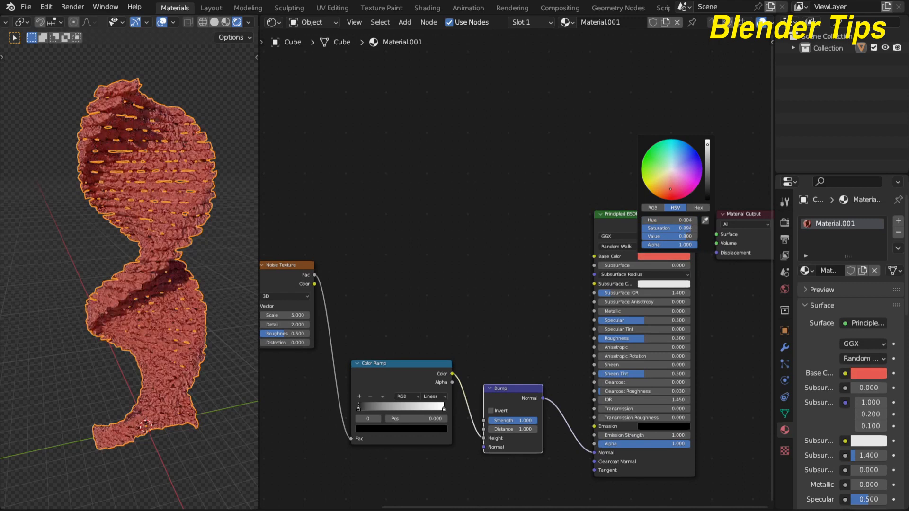
{"action": "left_click", "coordinate": [667, 187]}
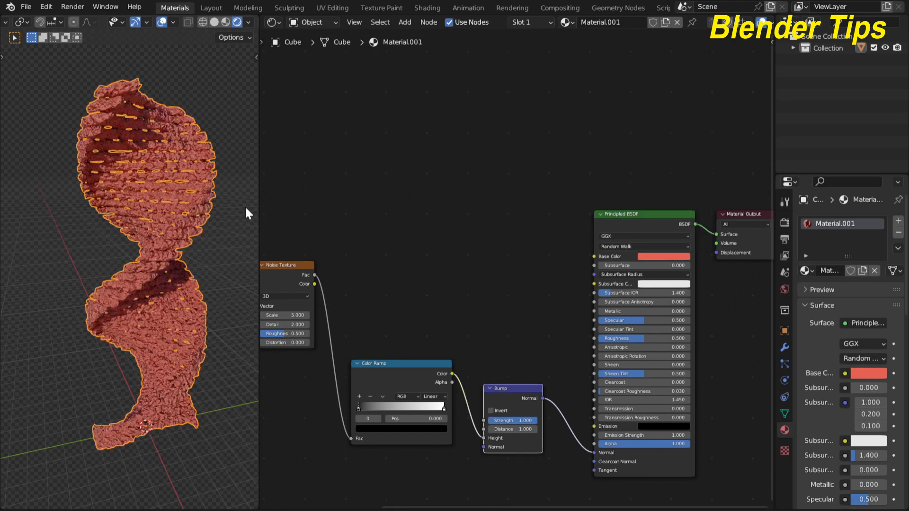
{"action": "scroll", "coordinate": [164, 212], "scroll_direction": "up", "scroll_amount": 5}
- Lower the Bump strength to 0.281 and widen the 3D viewport across most of the screen
{"action": "scroll", "coordinate": [164, 211], "scroll_direction": "down", "scroll_amount": 5}
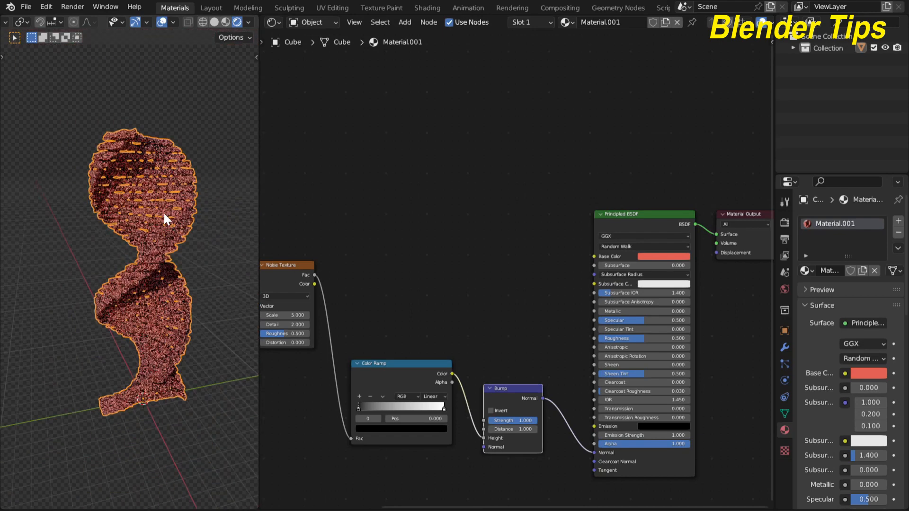
{"action": "middle_click_drag", "start_coordinate": [439, 374], "coordinate": [526, 244]}
{"action": "scroll", "coordinate": [81, 274], "scroll_direction": "up", "scroll_amount": 6}
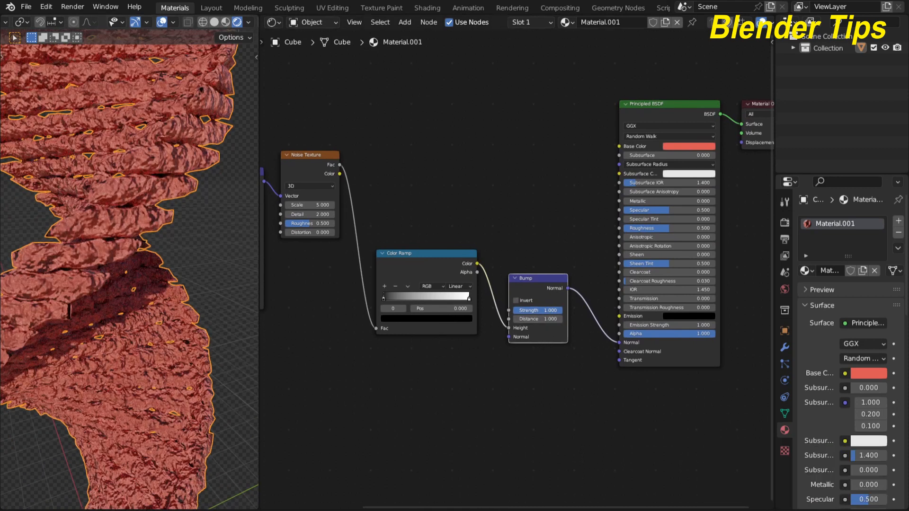
{"action": "left_click_drag", "start_coordinate": [551, 311], "coordinate": [537, 310]}
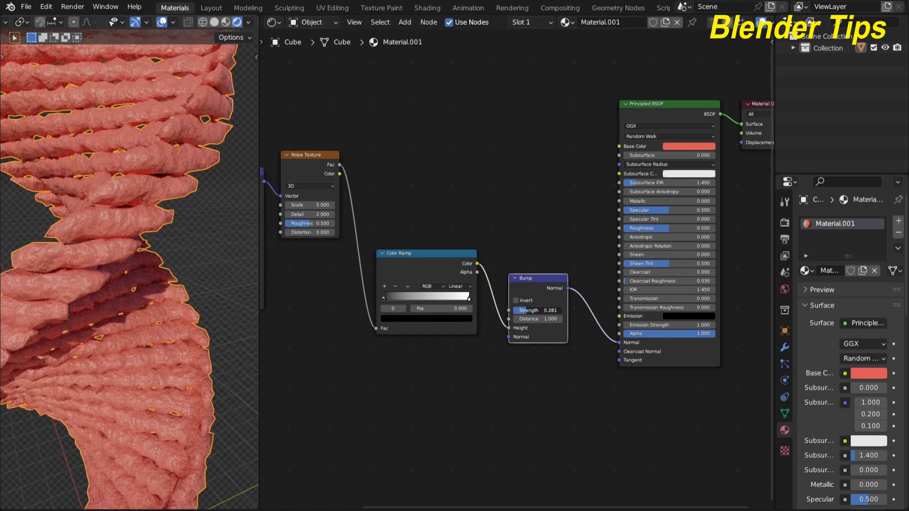
{"action": "scroll", "coordinate": [90, 198], "scroll_direction": "down", "scroll_amount": 5}
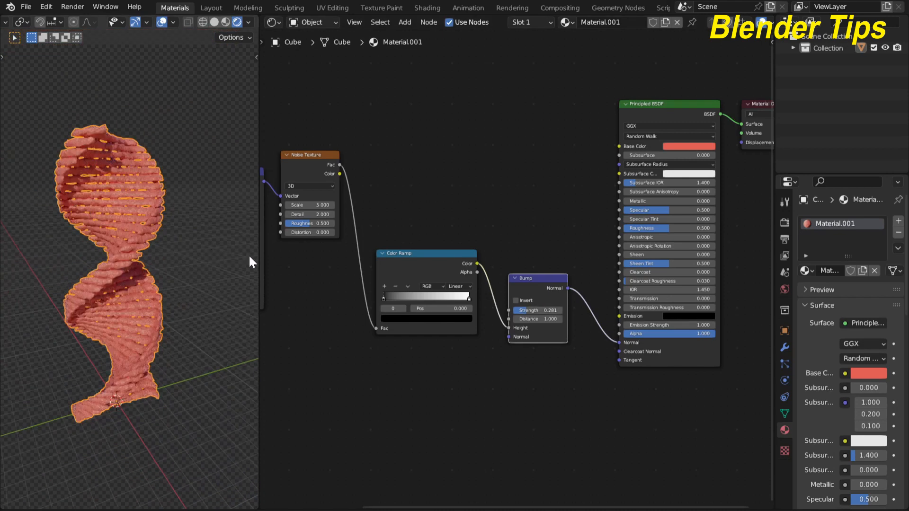
{"action": "left_click_drag", "start_coordinate": [259, 261], "coordinate": [668, 262]}
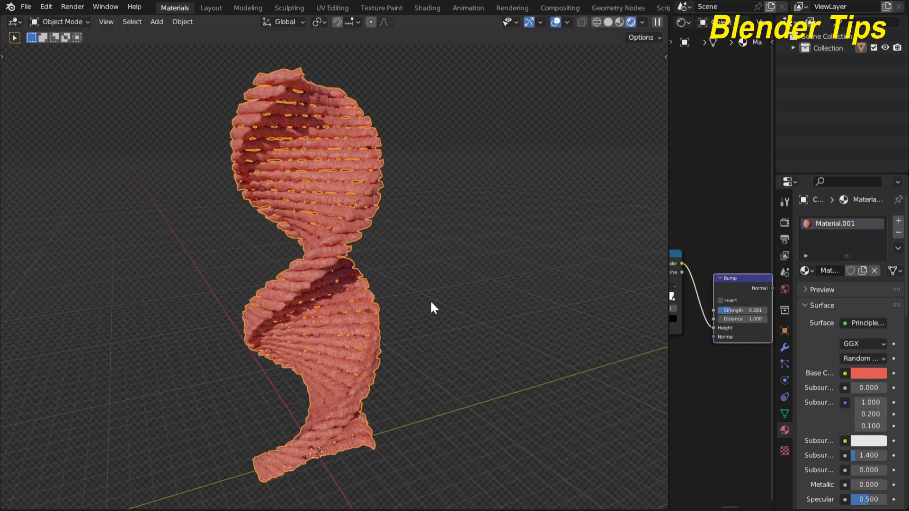
- Show the helix's Subdivision, Array, Simple Deform and Displace modifiers in Modifier Properties
{"action": "middle_click_drag", "start_coordinate": [363, 306], "coordinate": [392, 254]}
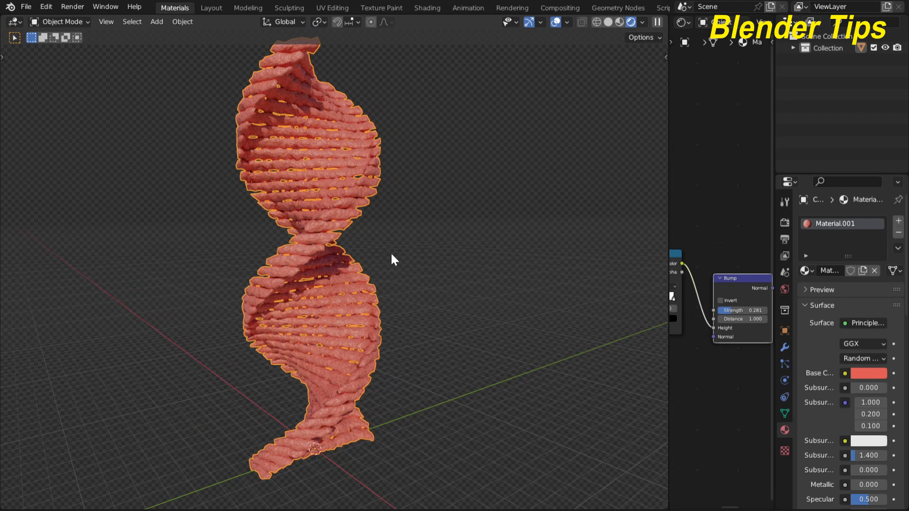
{"action": "left_click", "coordinate": [784, 346]}
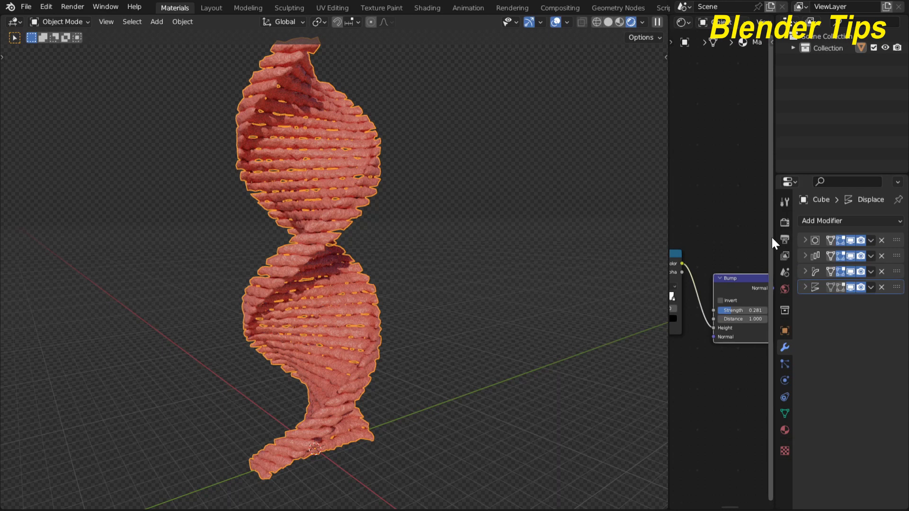
- Widen the Properties panel to read the modifier names and zoom out on the finished helix
{"action": "left_click_drag", "start_coordinate": [775, 241], "coordinate": [741, 243]}
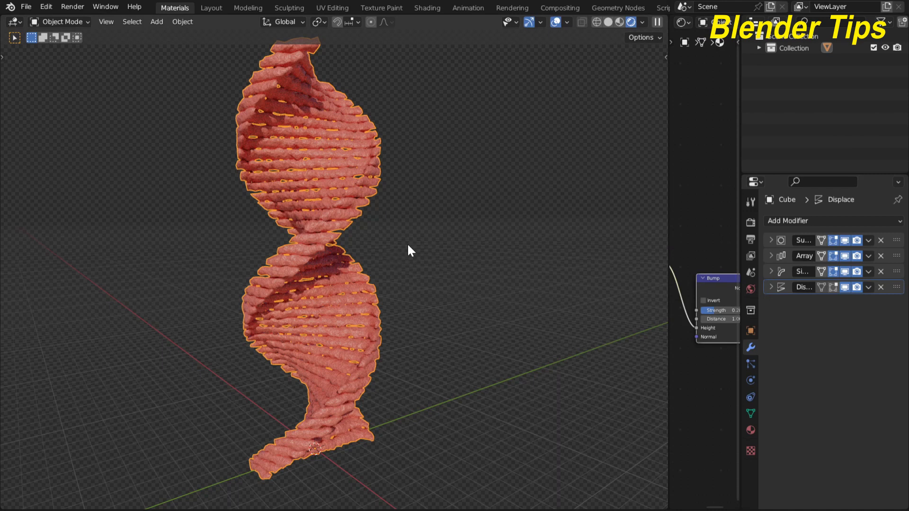
{"action": "middle_click_drag", "start_coordinate": [409, 242], "coordinate": [422, 273]}
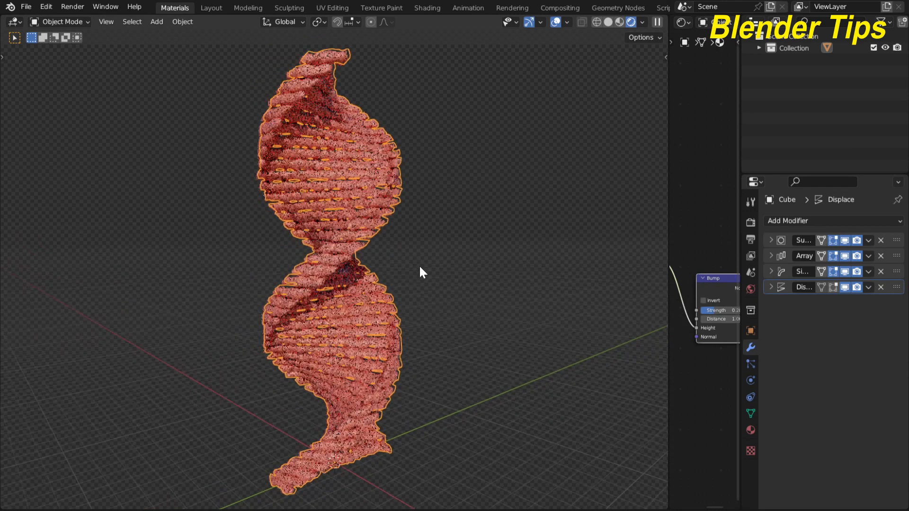
{"action": "scroll", "coordinate": [420, 264], "scroll_direction": "down", "scroll_amount": 2}
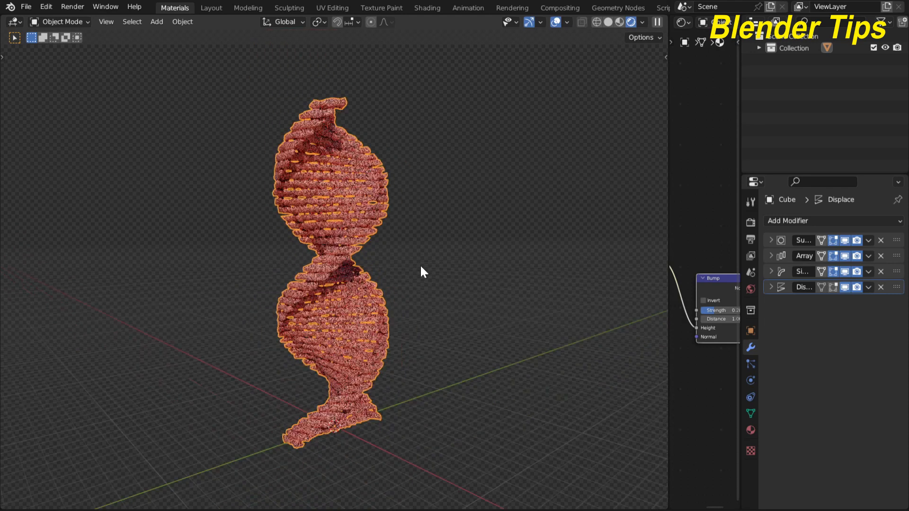